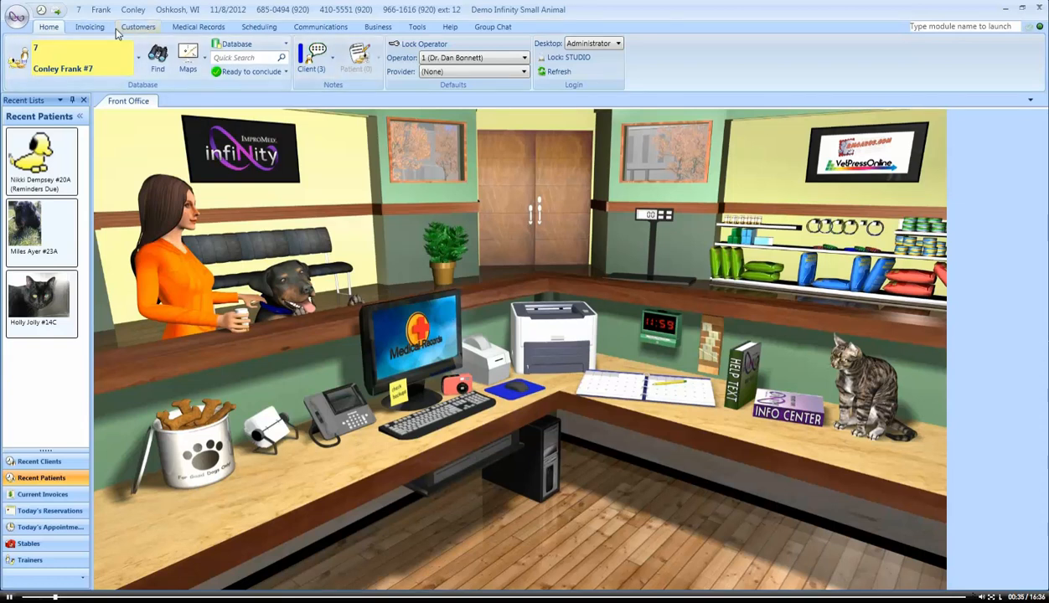
- Open the client's invoices and make Tankette the current patient
left_click(91, 27)
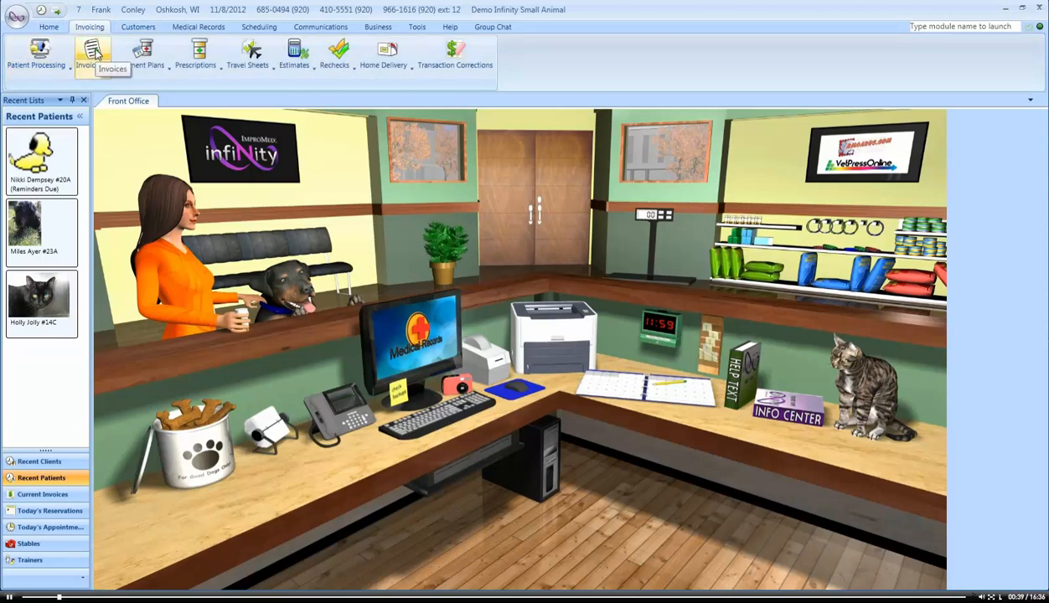
left_click(93, 52)
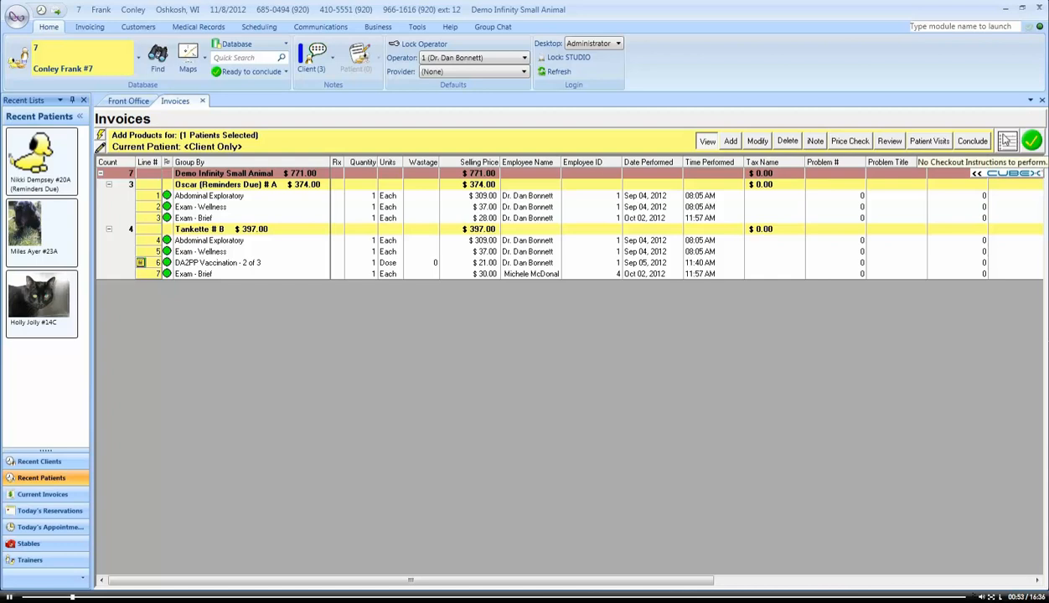
left_click(147, 59)
left_click(834, 104)
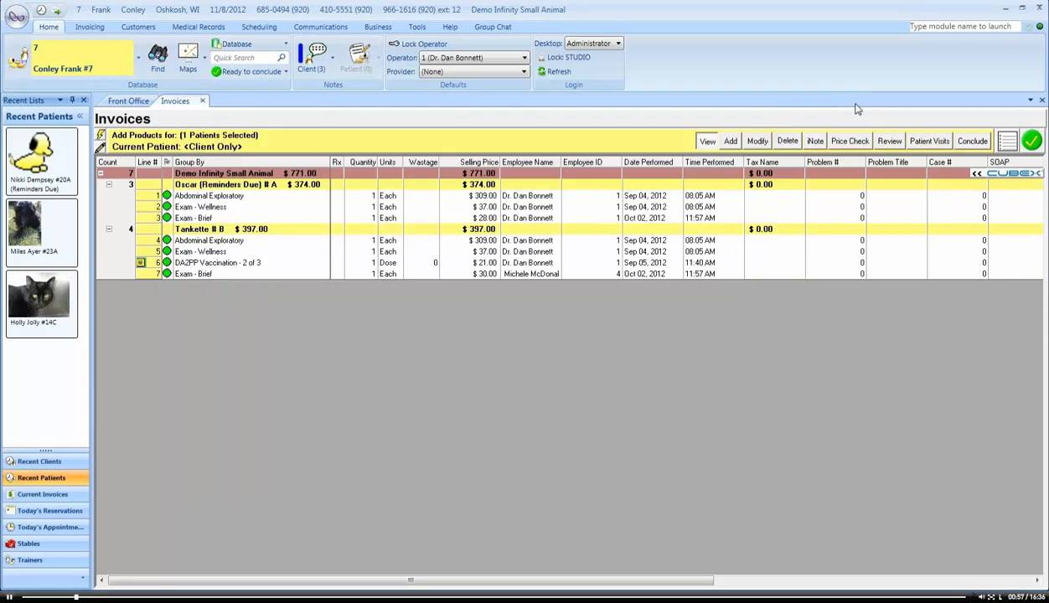
left_click(138, 58)
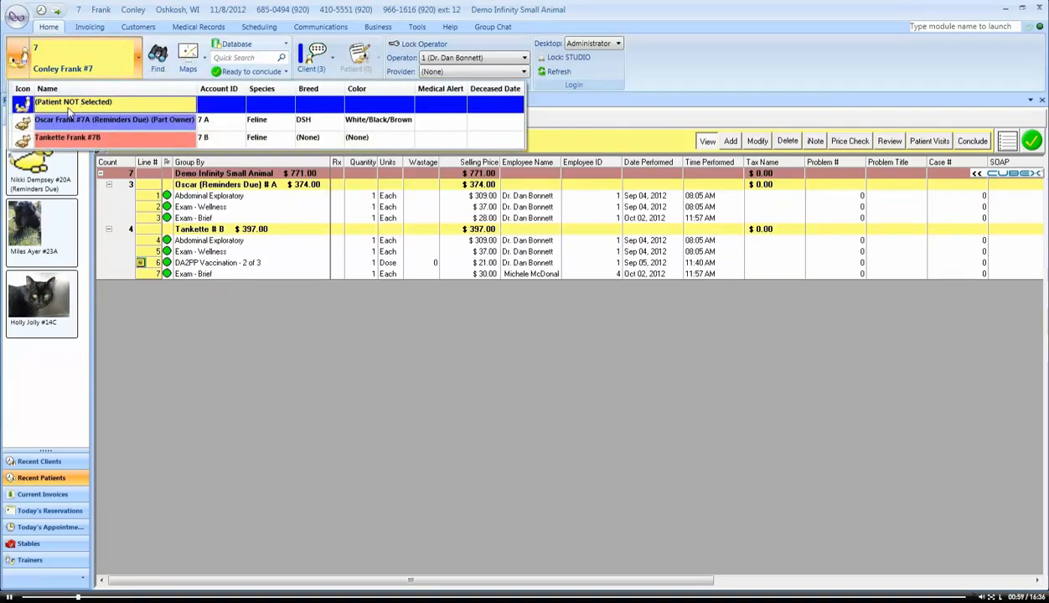
left_click(68, 138)
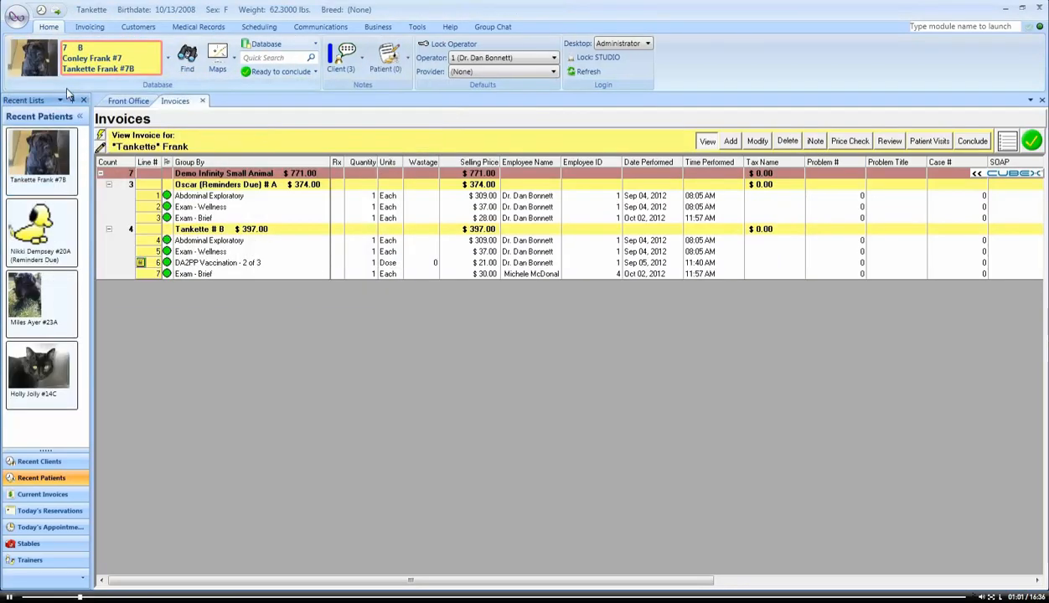
- Start adding products with the operating doctor as the assigned employee, and include Oscar among the selected patients
left_click(725, 142)
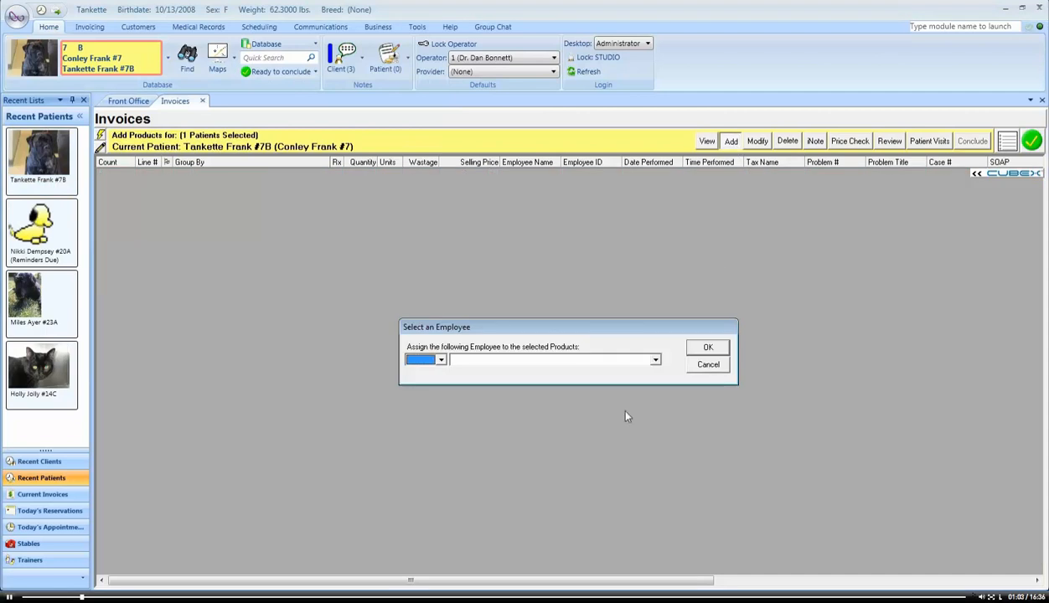
left_click(553, 365)
left_click(531, 388)
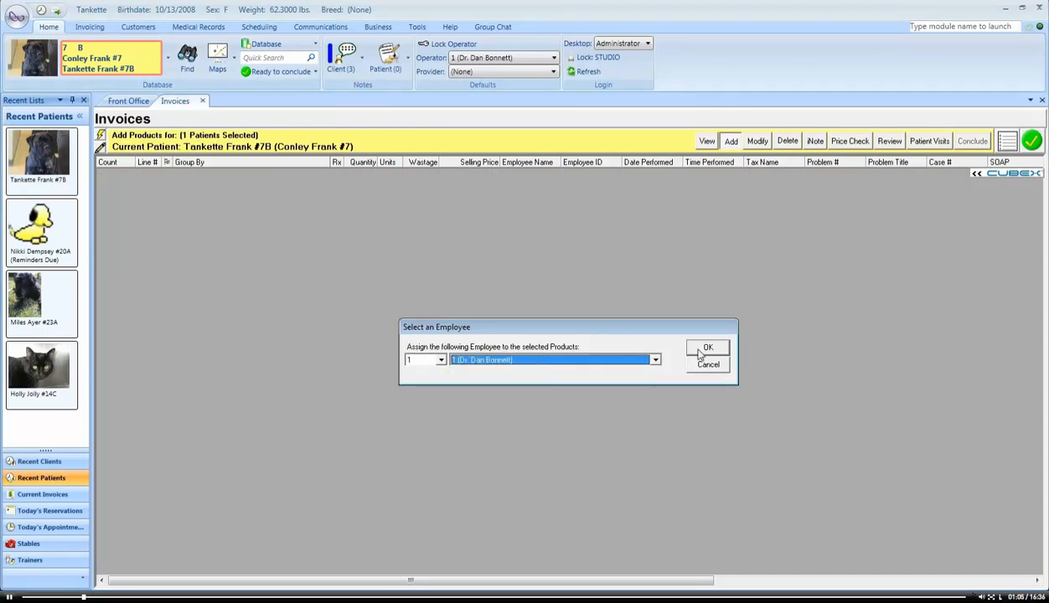
left_click(708, 347)
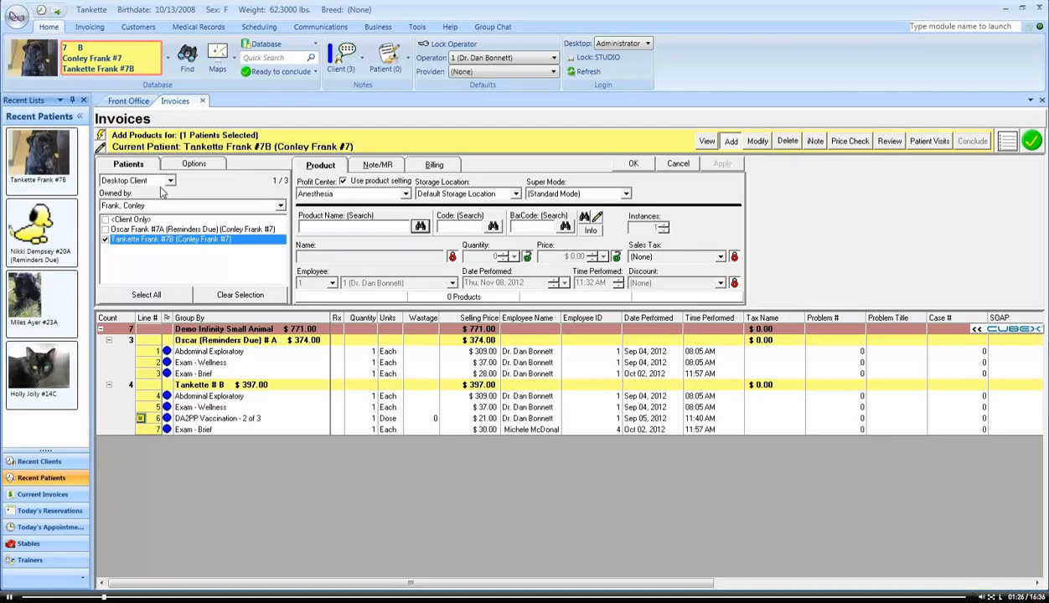
left_click(105, 231)
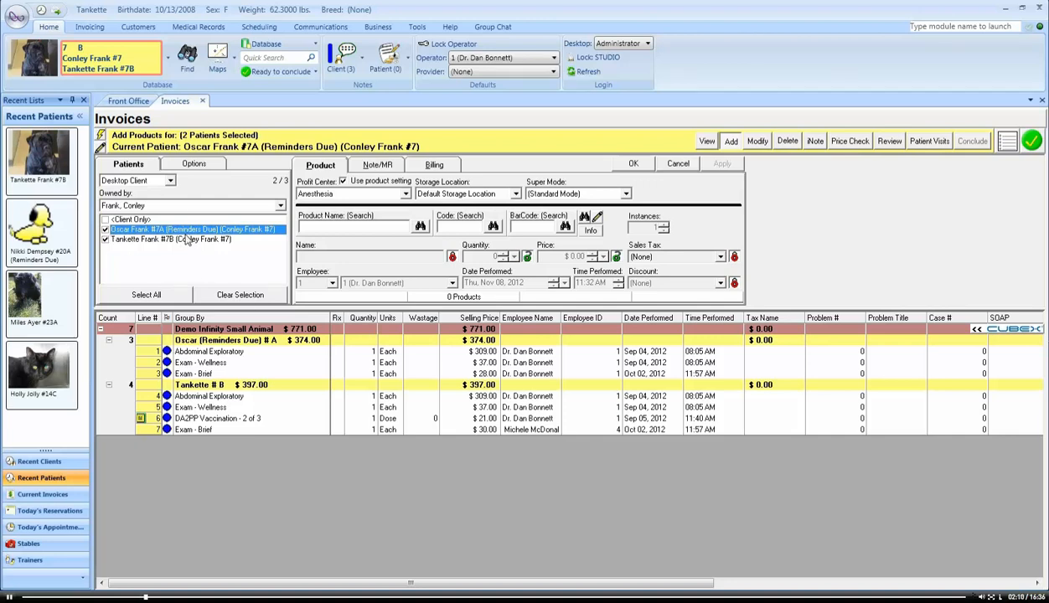
- Examine the patient lists offered by referral source, by stable and by trainer
left_click(170, 181)
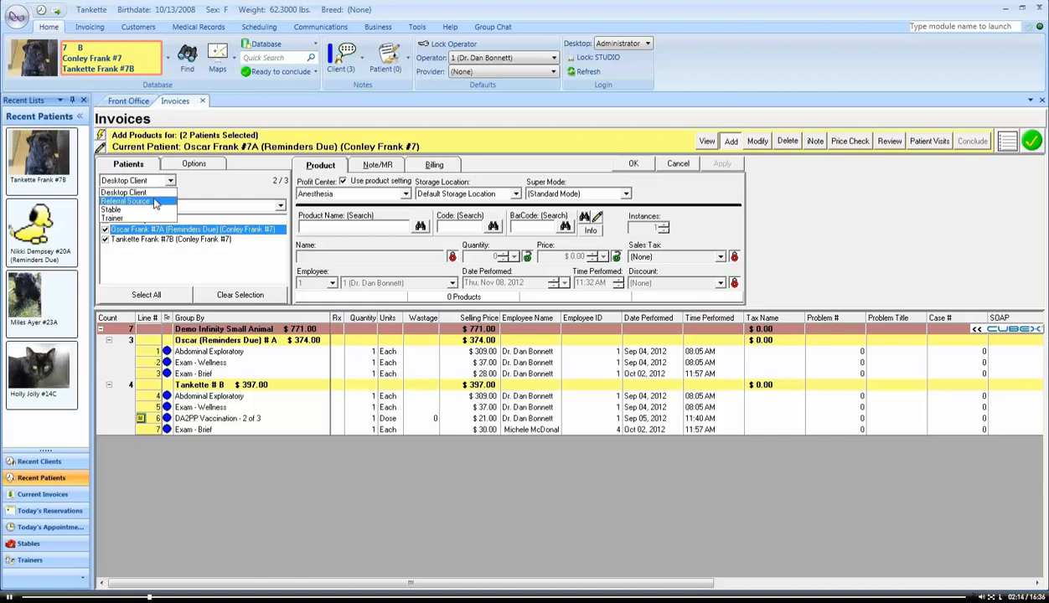
left_click(154, 202)
left_click(143, 207)
left_click(134, 218)
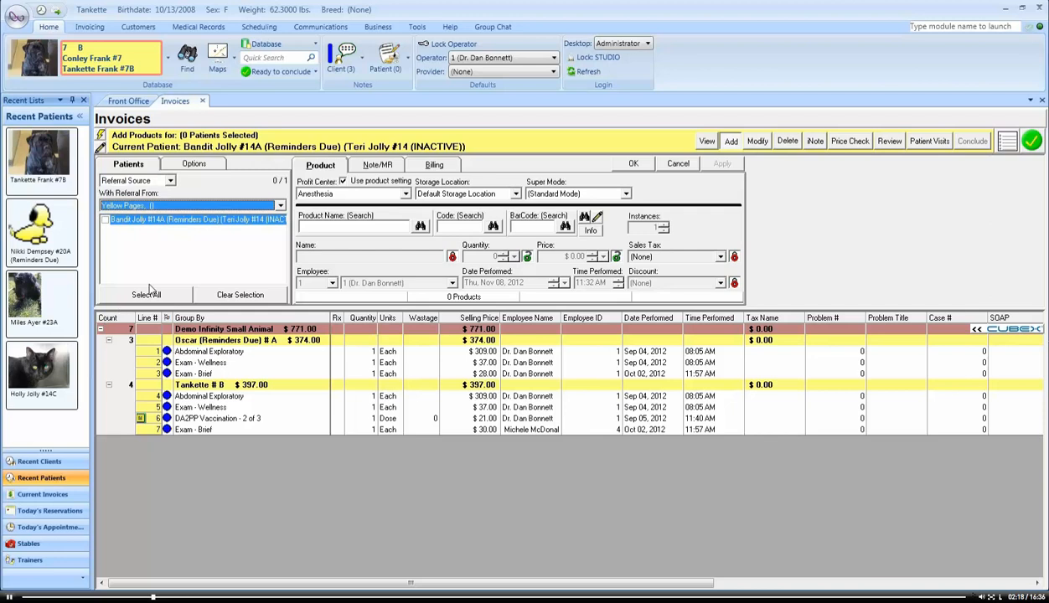
left_click(138, 181)
left_click(136, 210)
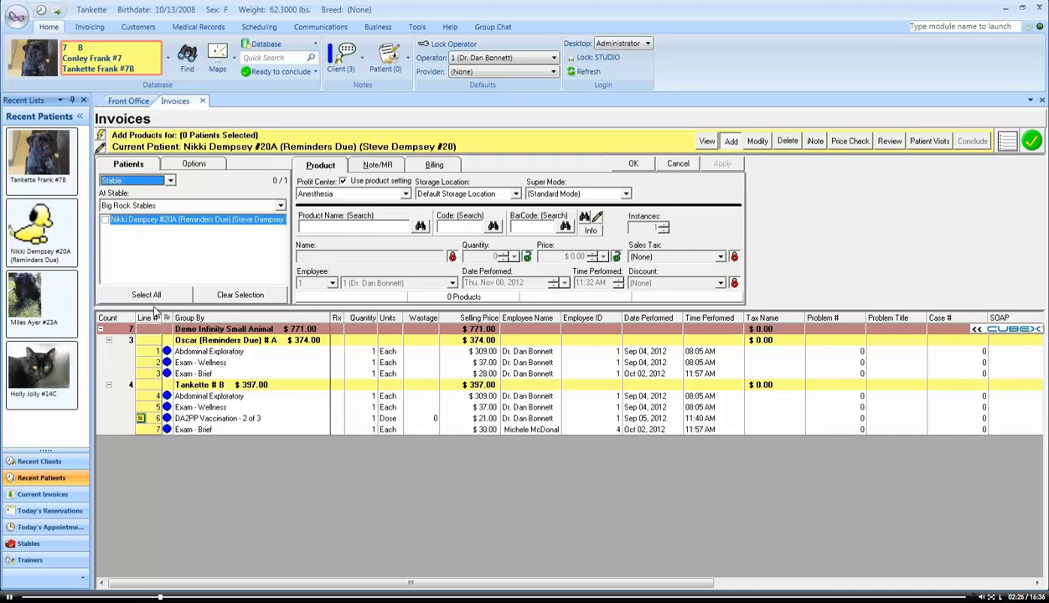
left_click(159, 181)
left_click(136, 220)
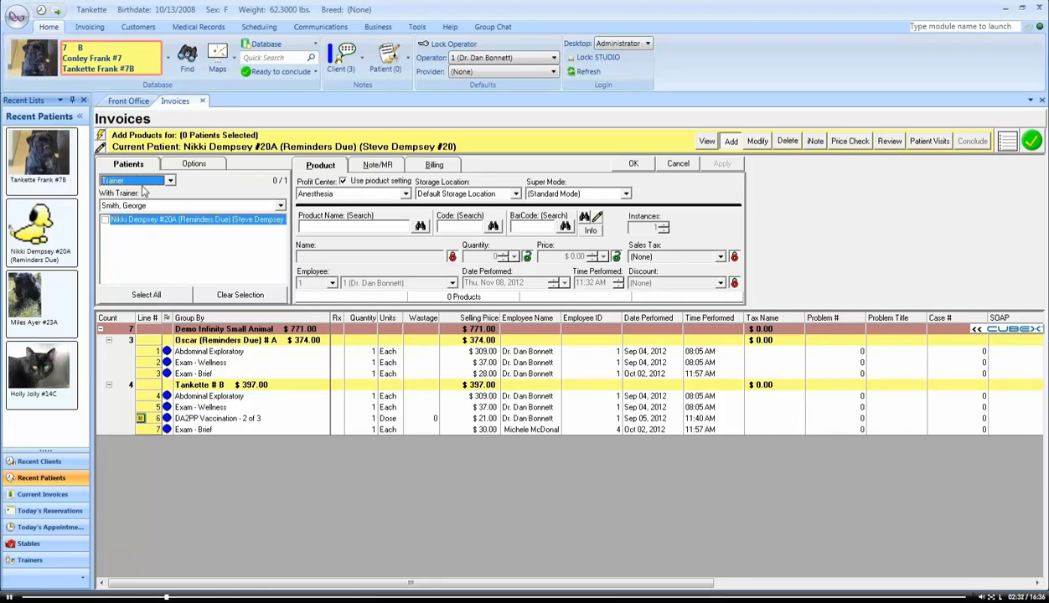
left_click(143, 182)
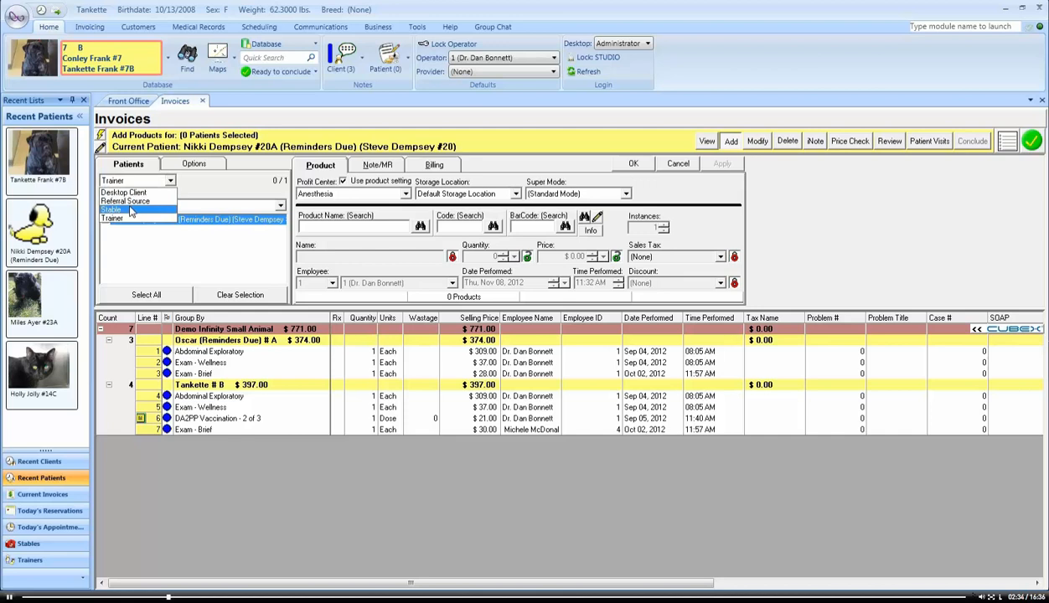
left_click(132, 210)
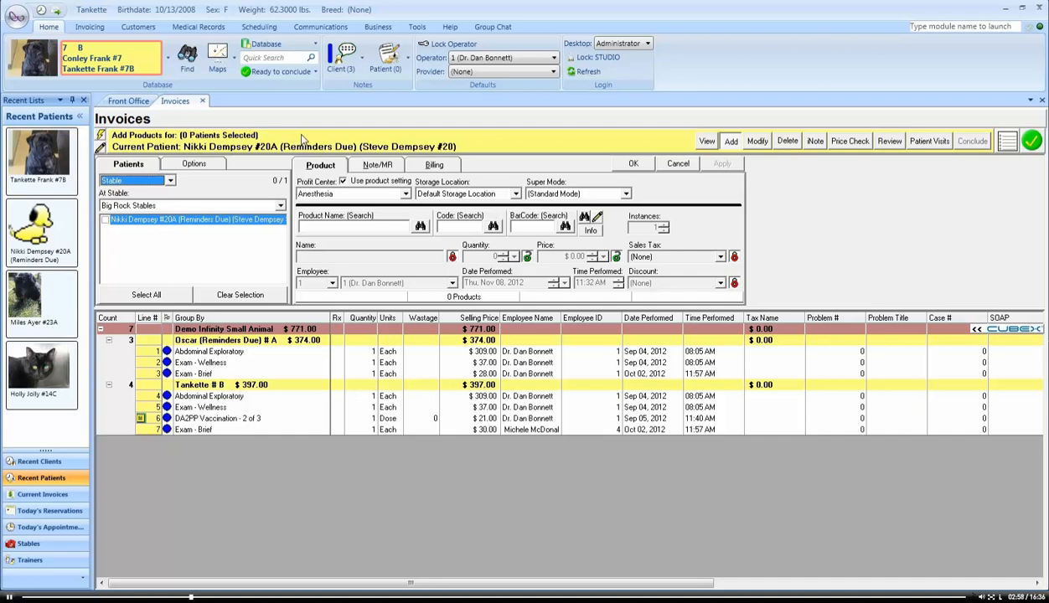
- Stop listing patients by referral source, stable and trainer, and check the remaining ways to list patients
left_click(190, 165)
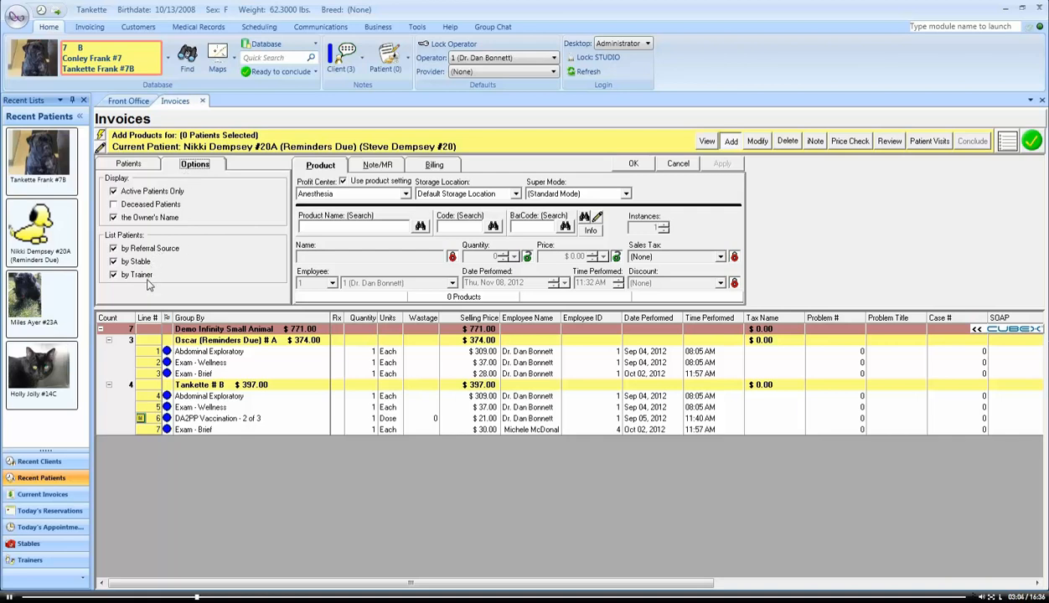
left_click(114, 248)
left_click(114, 262)
left_click(114, 274)
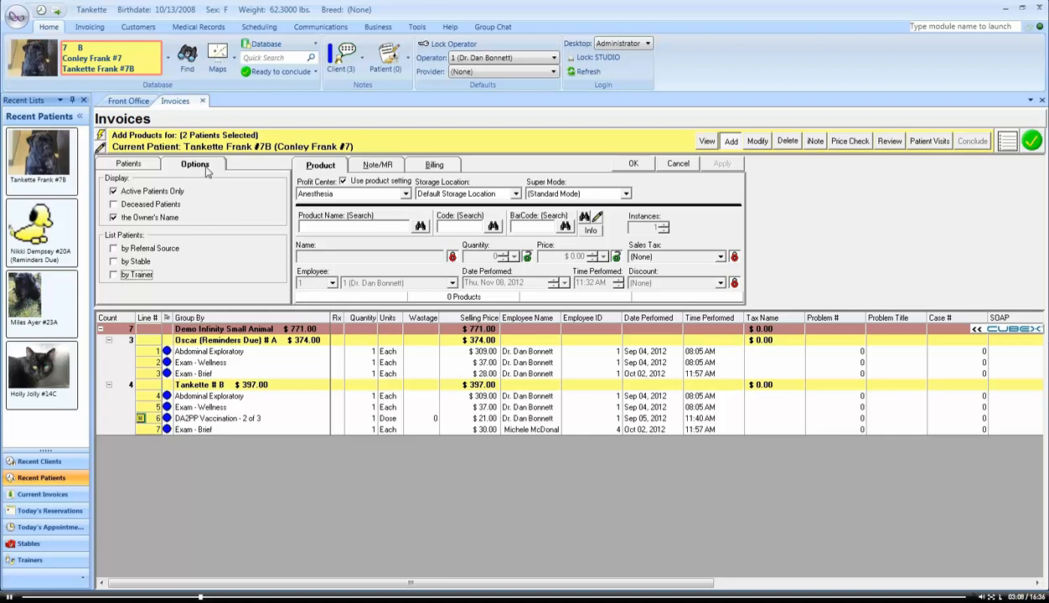
left_click(130, 163)
left_click(170, 181)
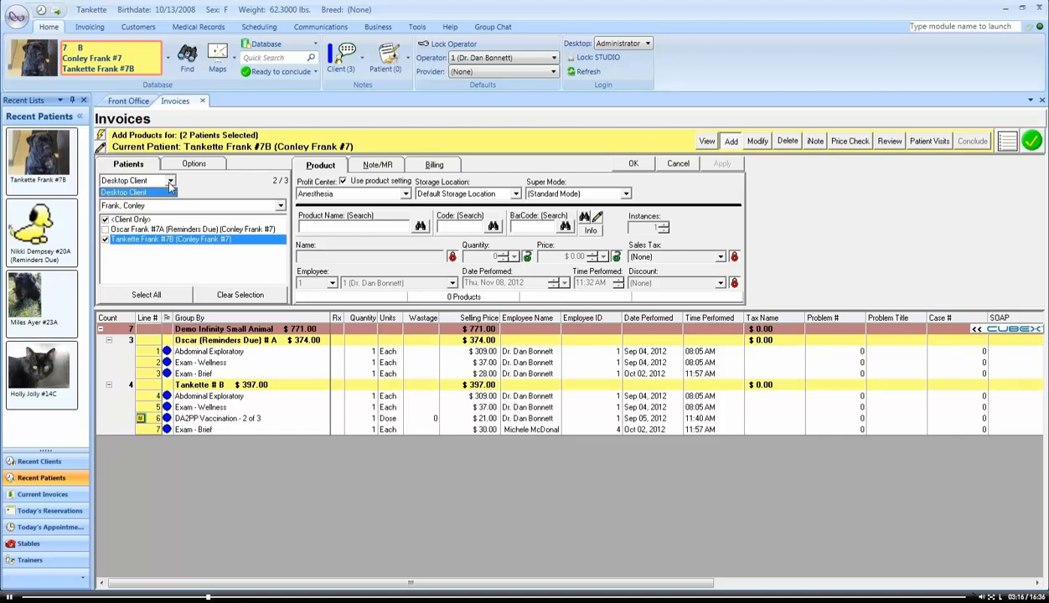
- Turn off the display of the owner's name in the patient list
left_click(206, 165)
left_click(206, 166)
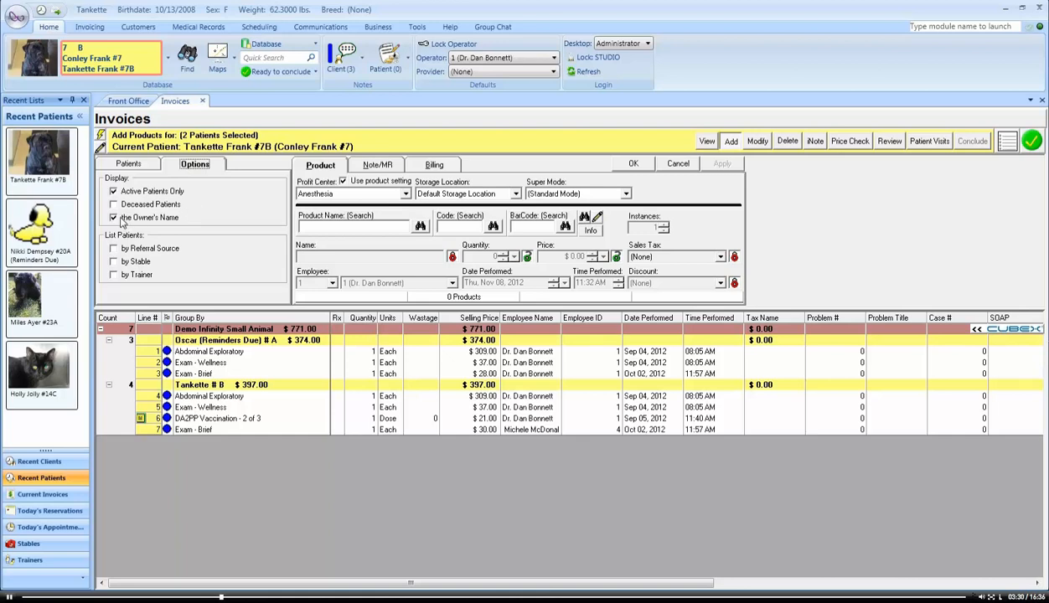
left_click(144, 168)
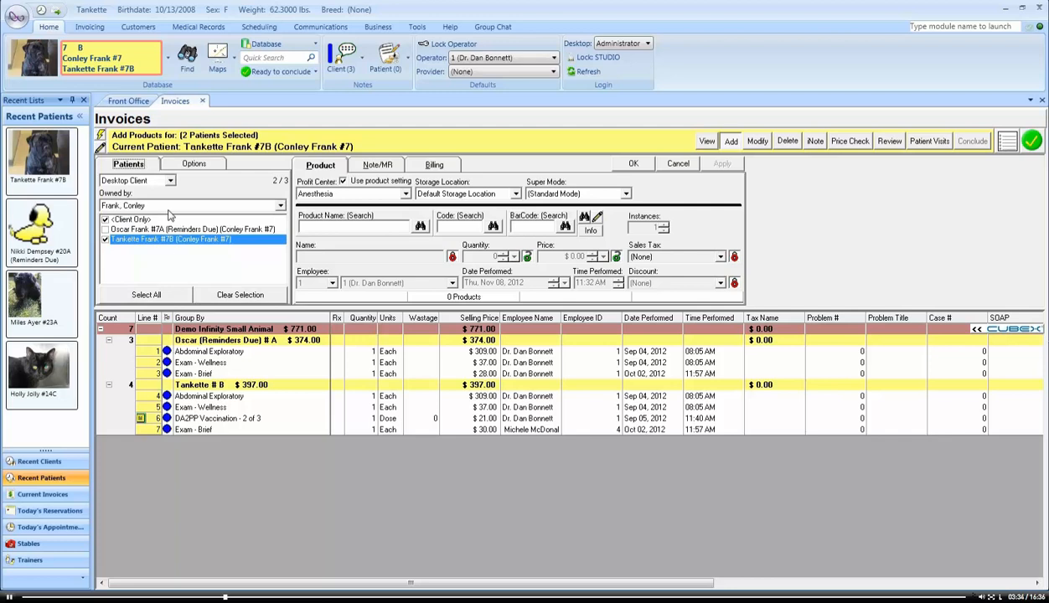
left_click(203, 164)
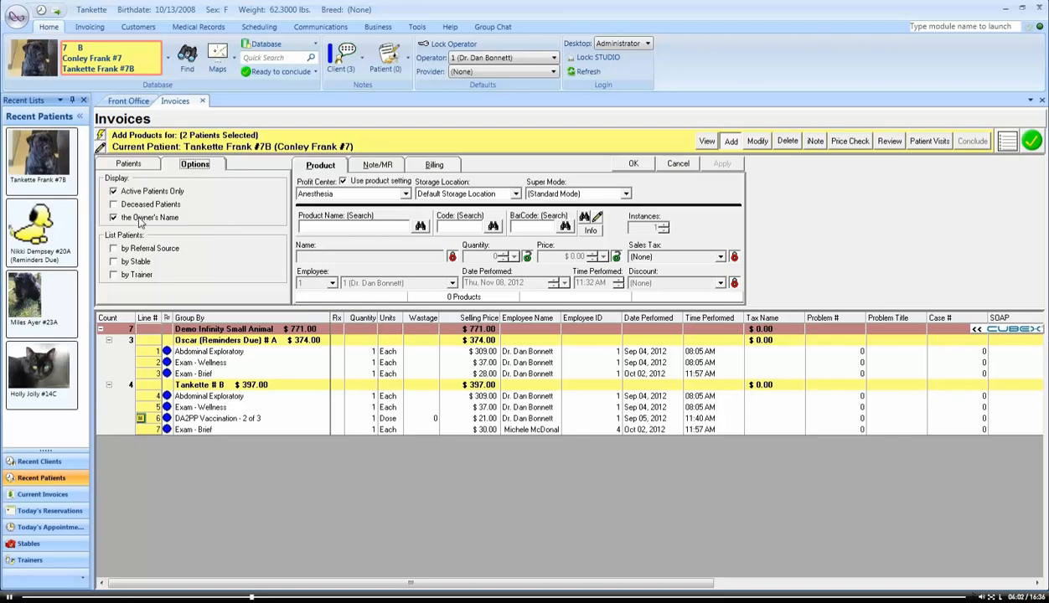
left_click(139, 164)
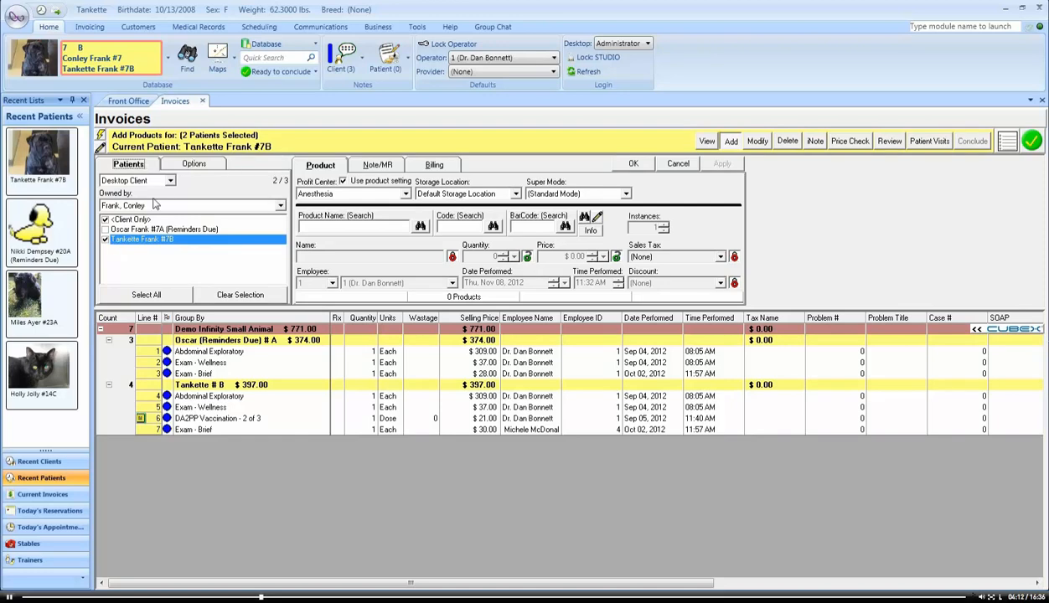
- Include Oscar in the patient selection and exclude the client-only entry
left_click(108, 231)
left_click(105, 220)
left_click(106, 229)
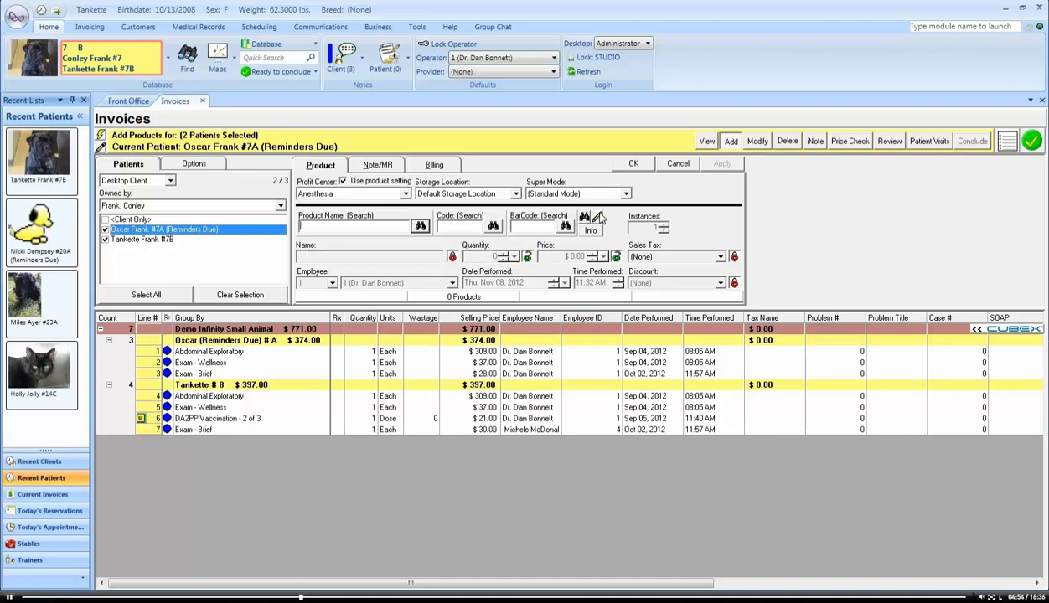
- Set the product selection method to AutoComplete Text Entry with Dropdown Box
left_click(597, 217)
left_click(339, 134)
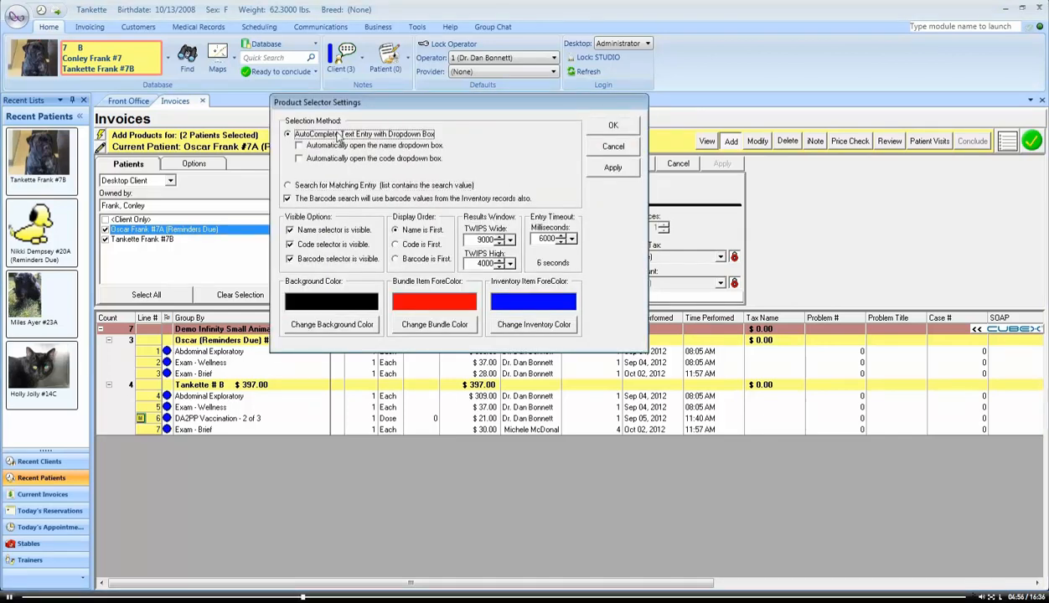
left_click_drag(545, 104, 457, 110)
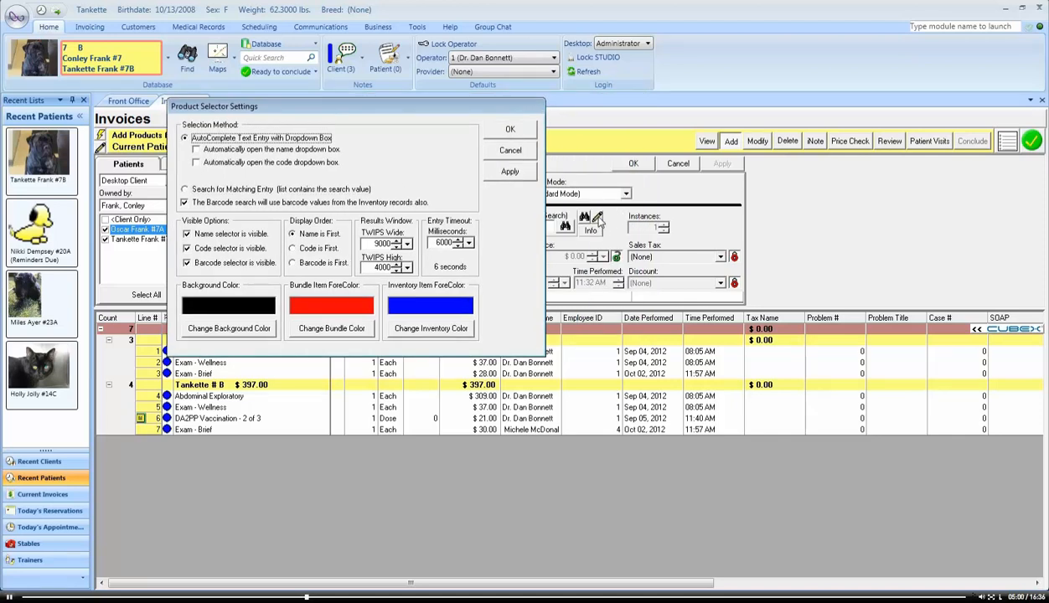
left_click(513, 131)
- Pick 3V Large/Giant 60-Ct (Inv) from the product name list as the product for the invoice entry
left_click(410, 227)
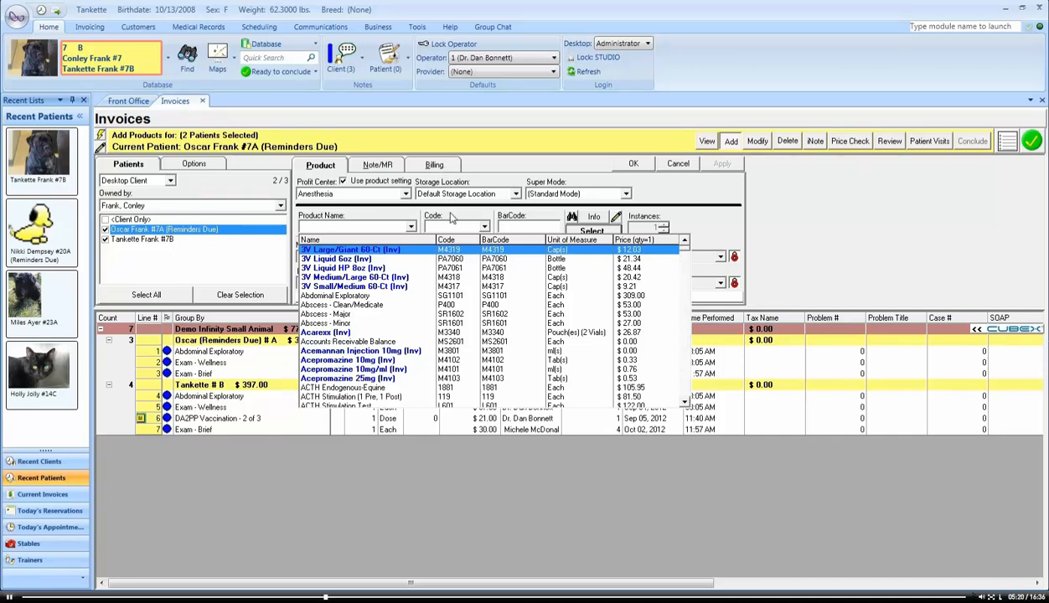
left_click(342, 251)
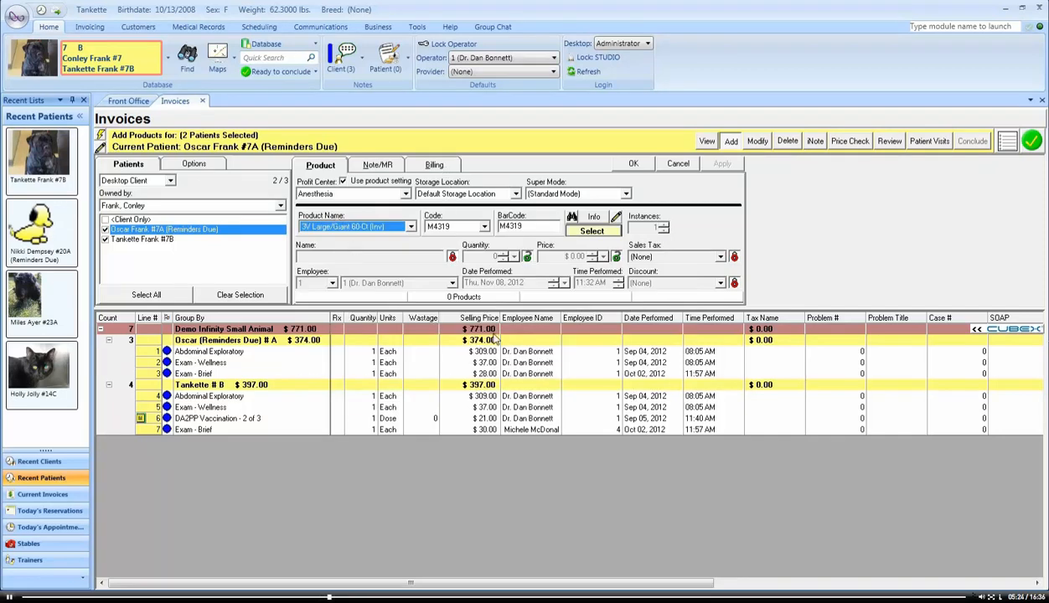
left_click(591, 232)
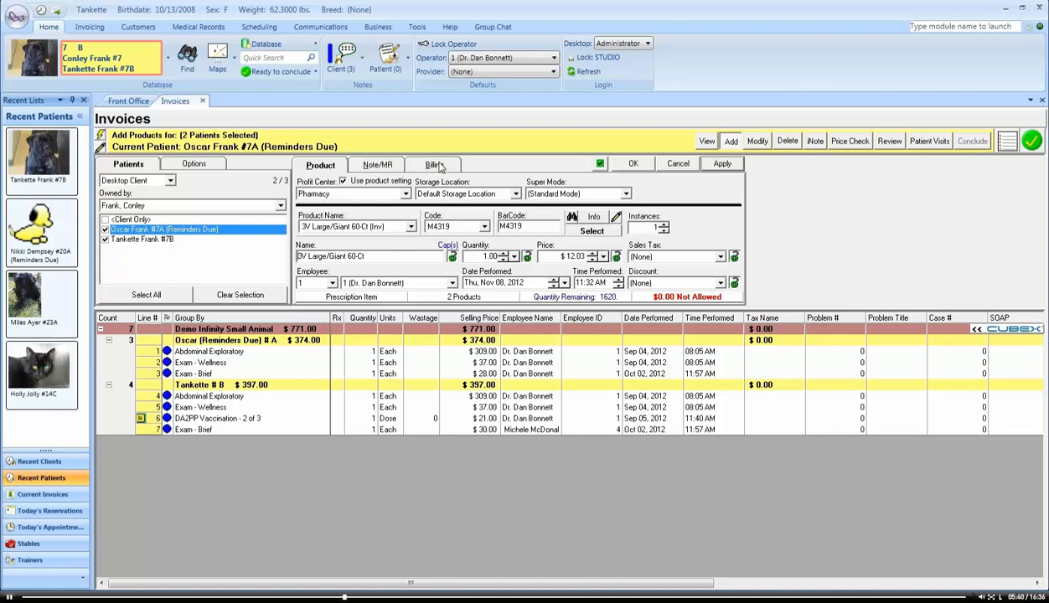
- Set the product selection method to Search for Matching Entry
left_click(617, 217)
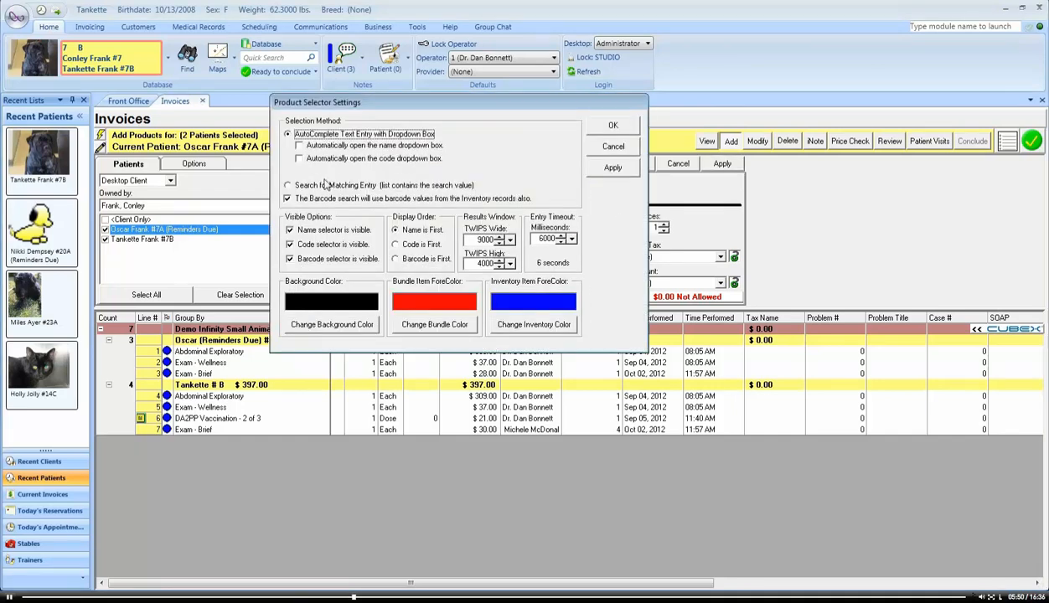
left_click(337, 186)
left_click(613, 126)
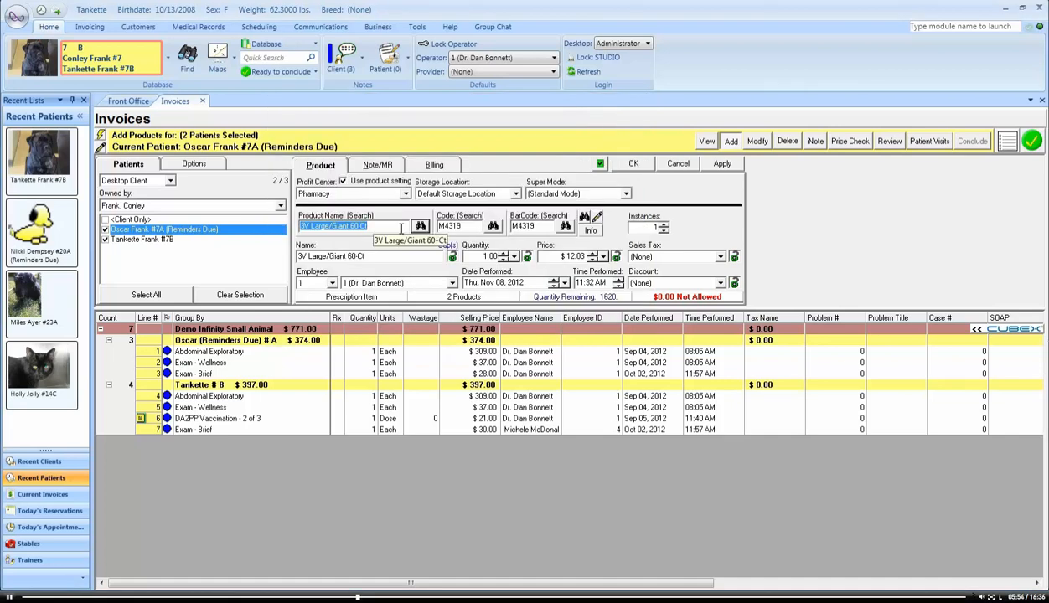
- Search the product names for "exam" and choose Exam - Avian as the product
type("exam")
key("Return")
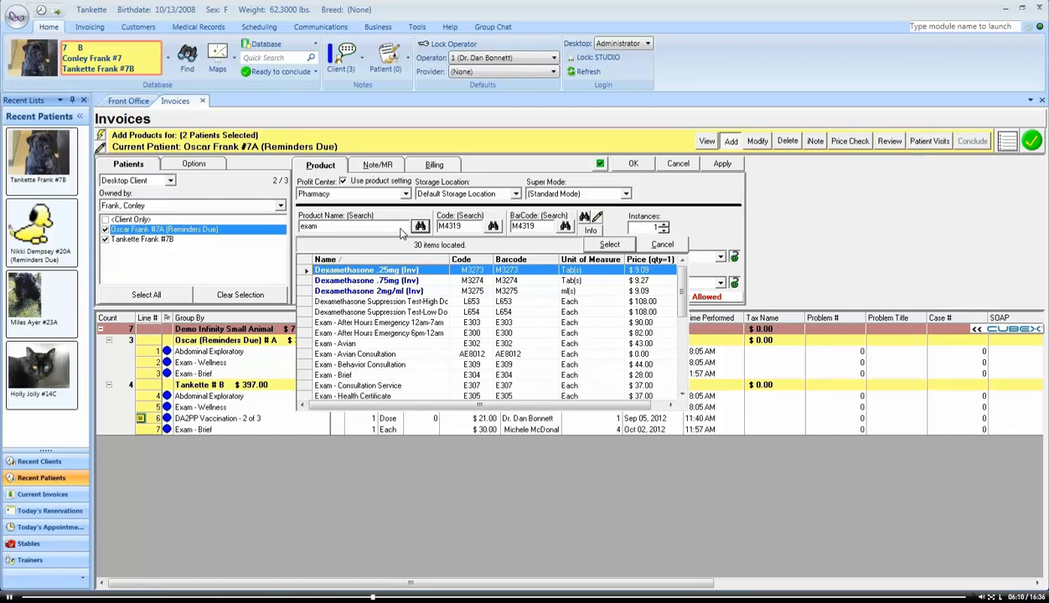
key("Down")
key("Down")
key("Down")
key("Down")
key("Down")
key("Down")
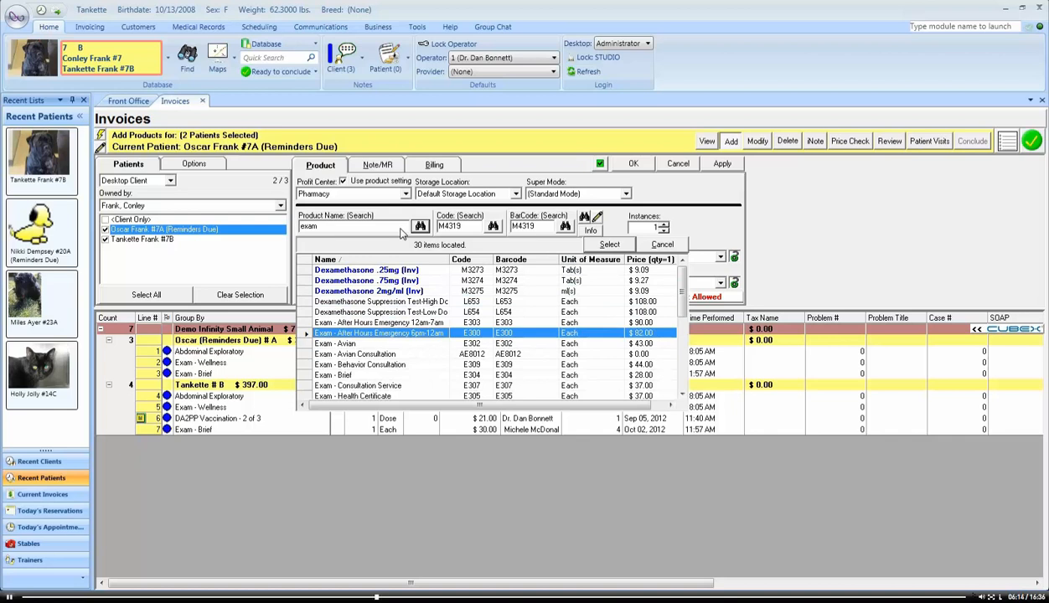
key("Down")
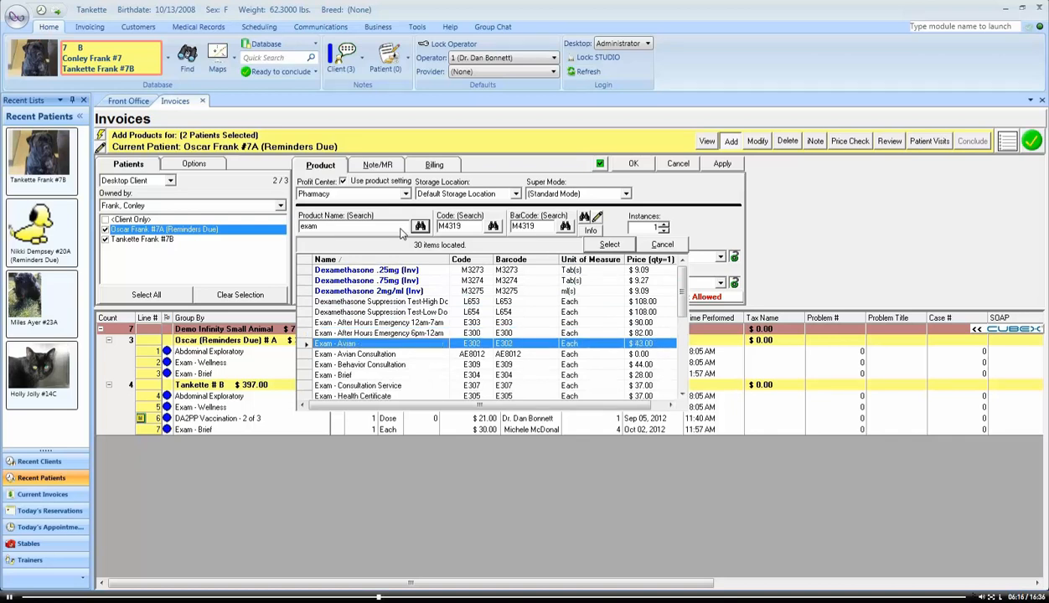
key("Return")
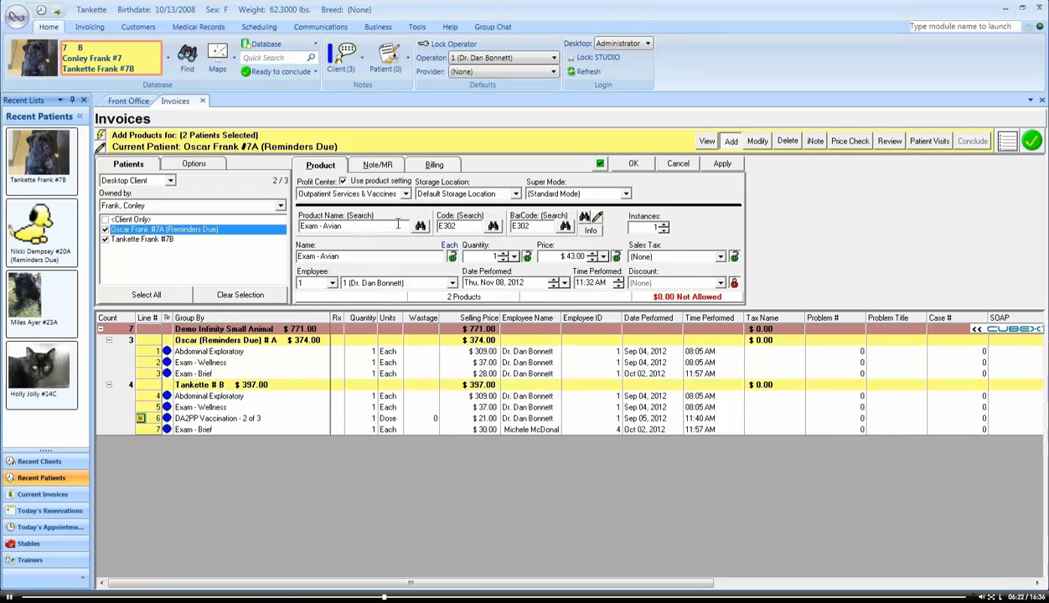
- Search the product names for "exam" and close the match list without picking a product
left_click(399, 222)
type("exam")
key("Return")
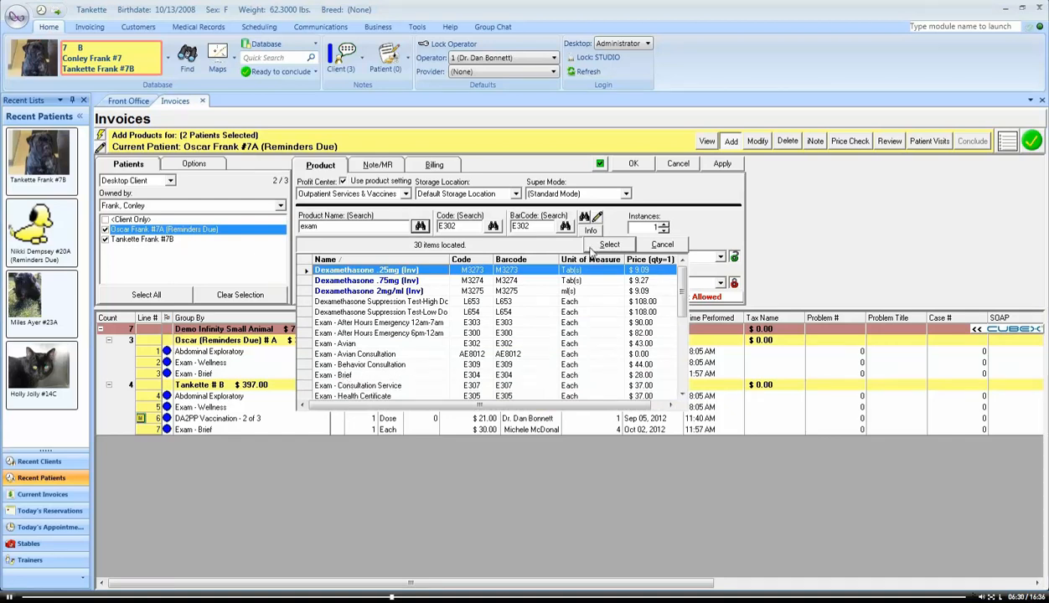
left_click(662, 244)
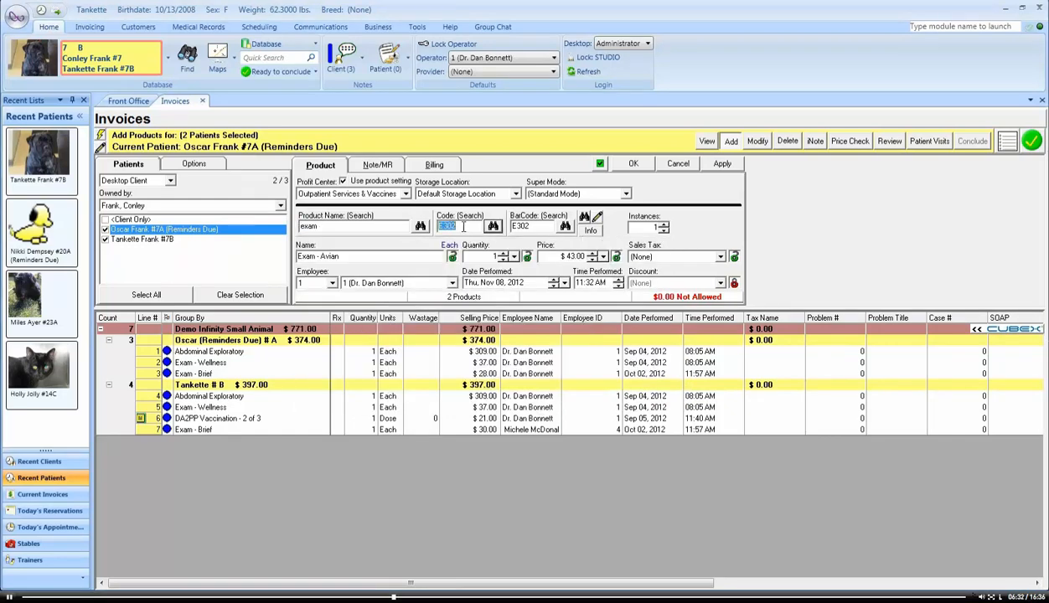
- Look up product code E304 and add Exam - Brief to the invoice for both selected patients
key("Return")
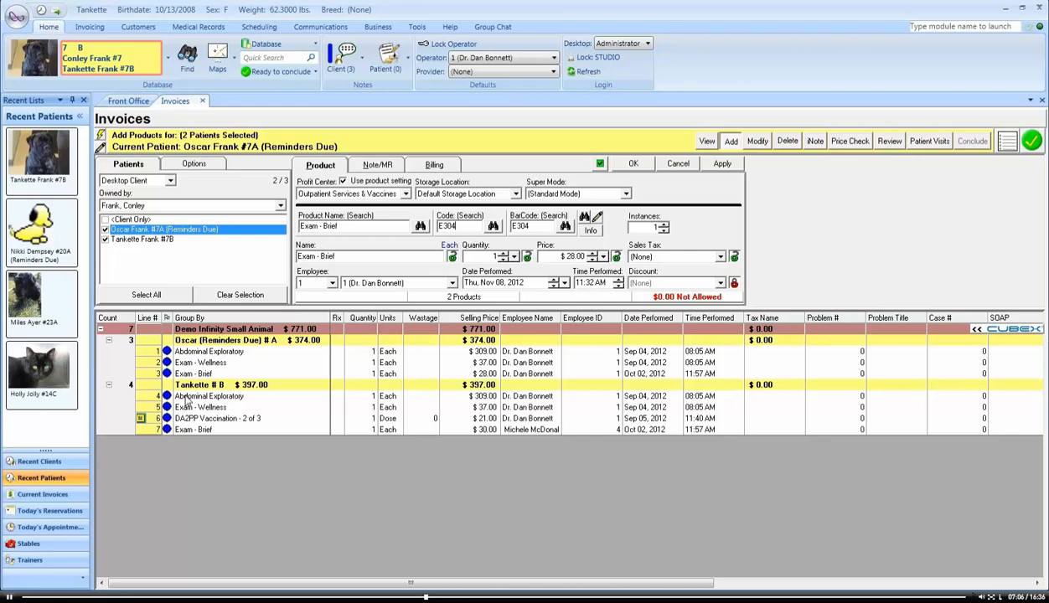
left_click(720, 164)
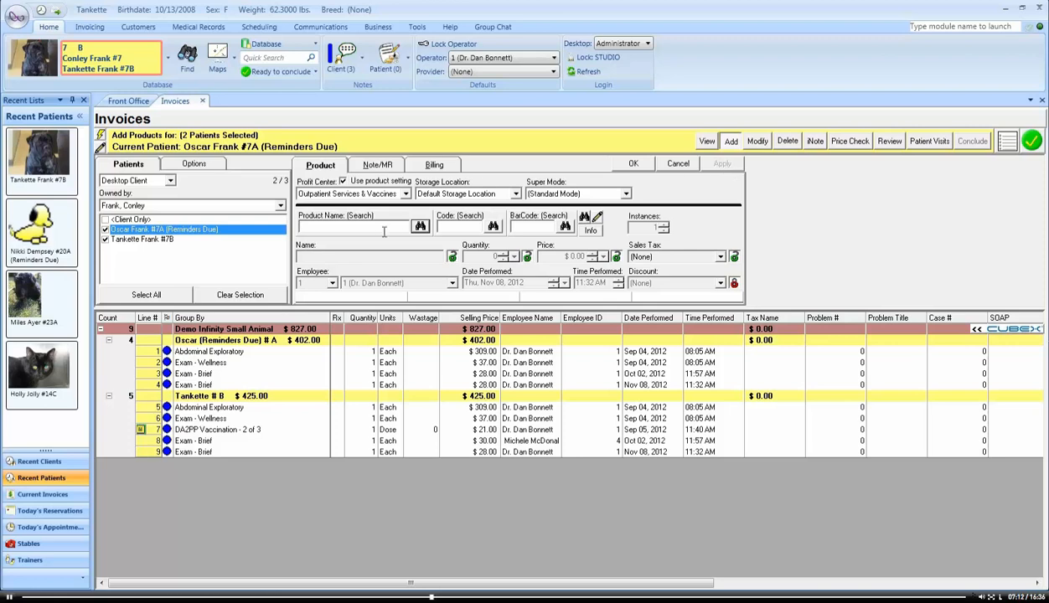
- Search the product names for "rabies" and choose Rabies Vaccination - 3-Year (Canine) as the product
type("rabies")
key("Return")
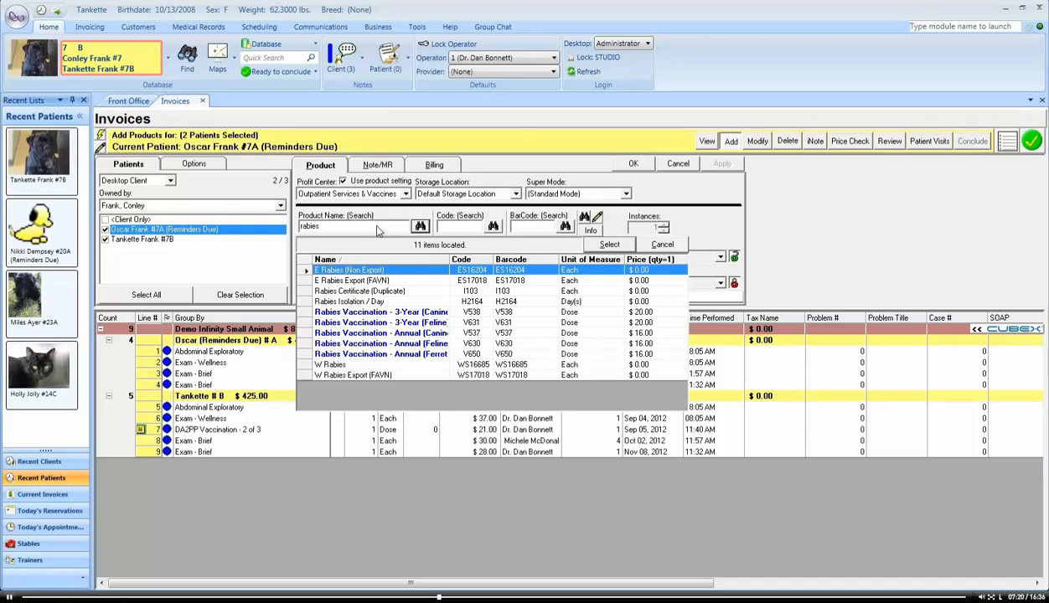
key("Down")
key("Down")
key("Down")
key("Down")
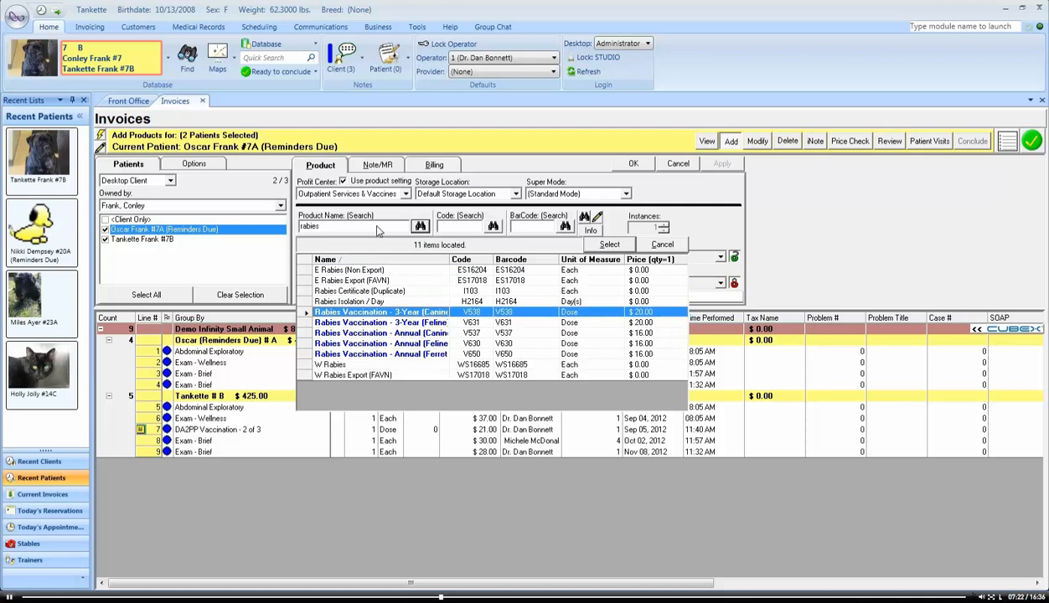
key("Return")
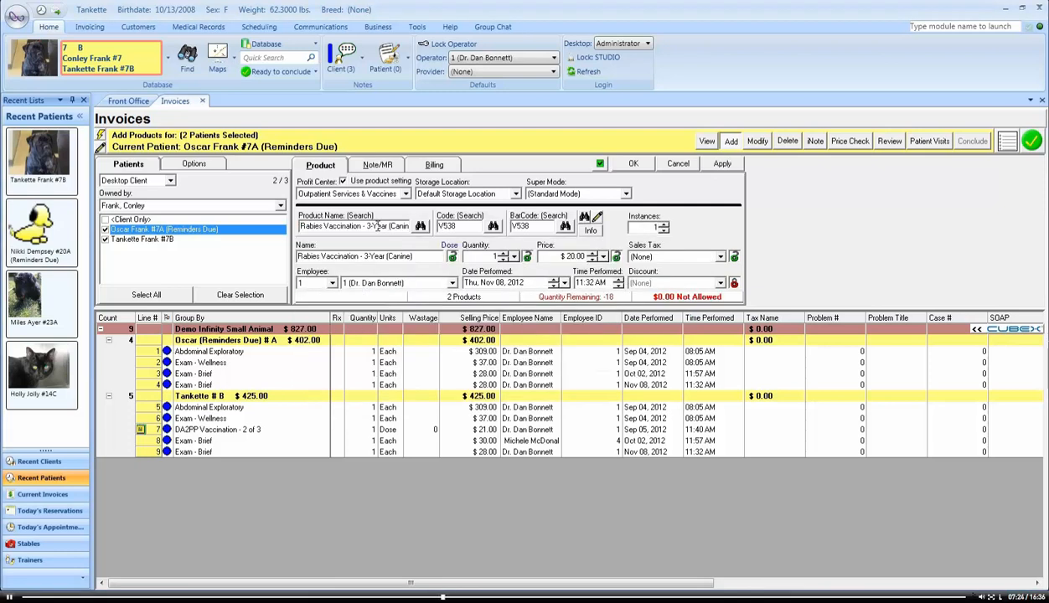
- Add the rabies vaccination to the invoice for both patients, entering 12345 as each rabies tag number
key("Return")
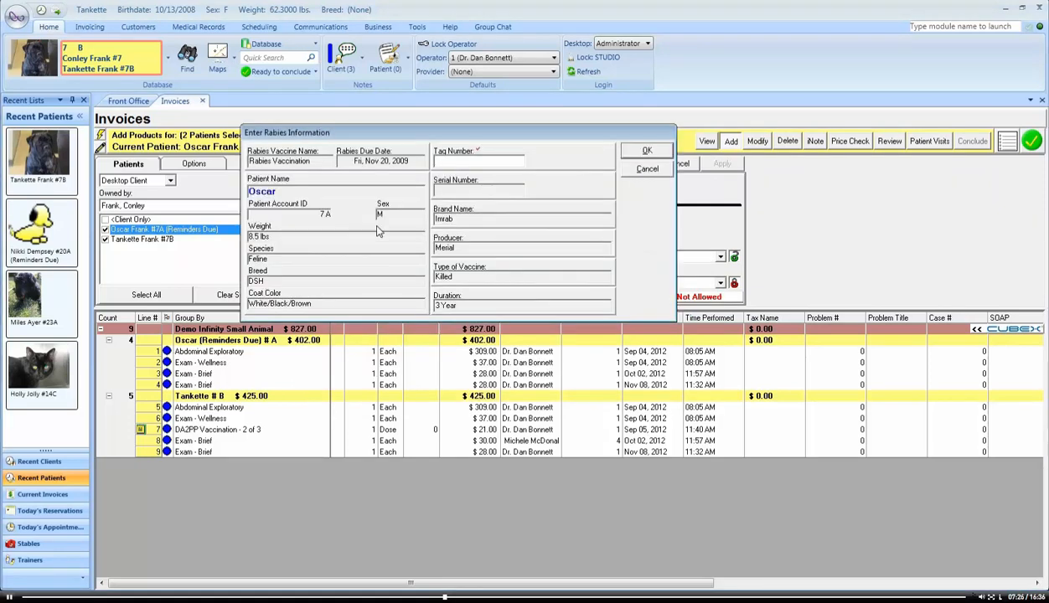
type("12345")
key("Return")
type("12345")
key("Return")
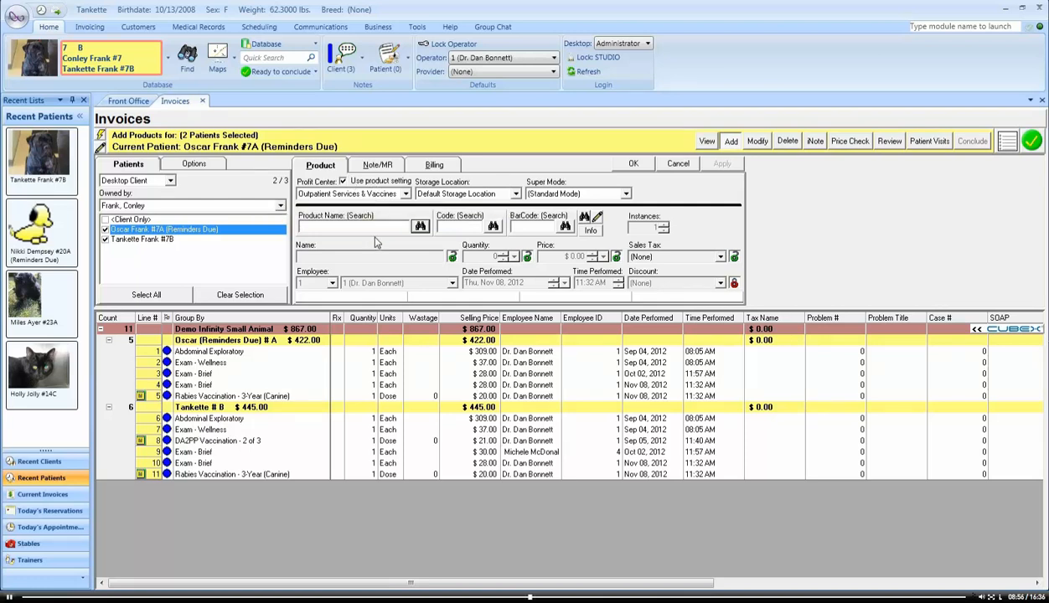
- Search the product names for "exam" and choose Exam - After Hours Emergency 12am-7am as the product
type("exam")
key("Return")
key("Down")
key("Down")
key("Down")
key("Down")
key("Down")
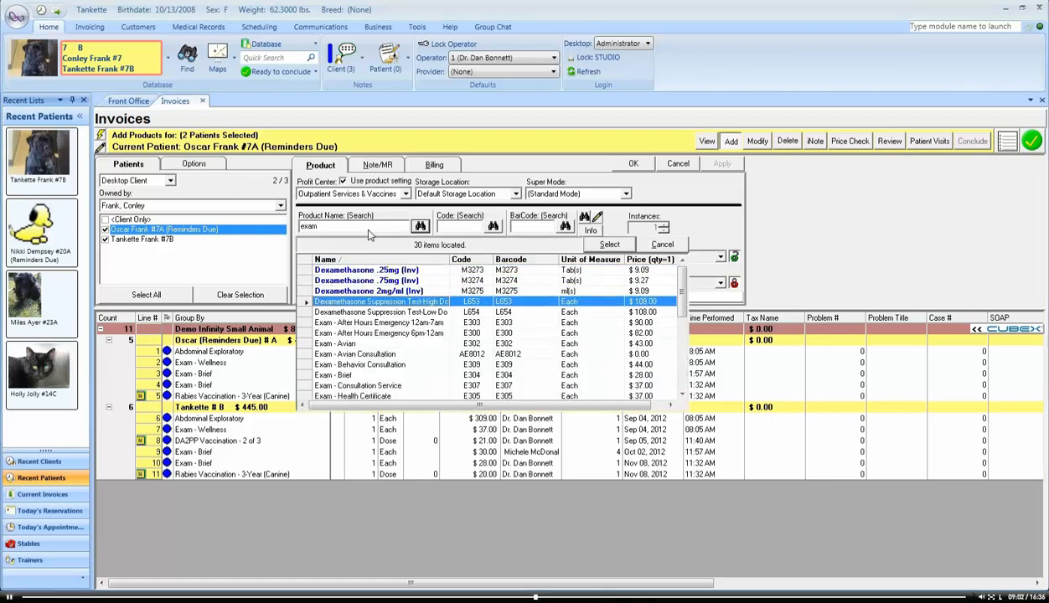
key("Return")
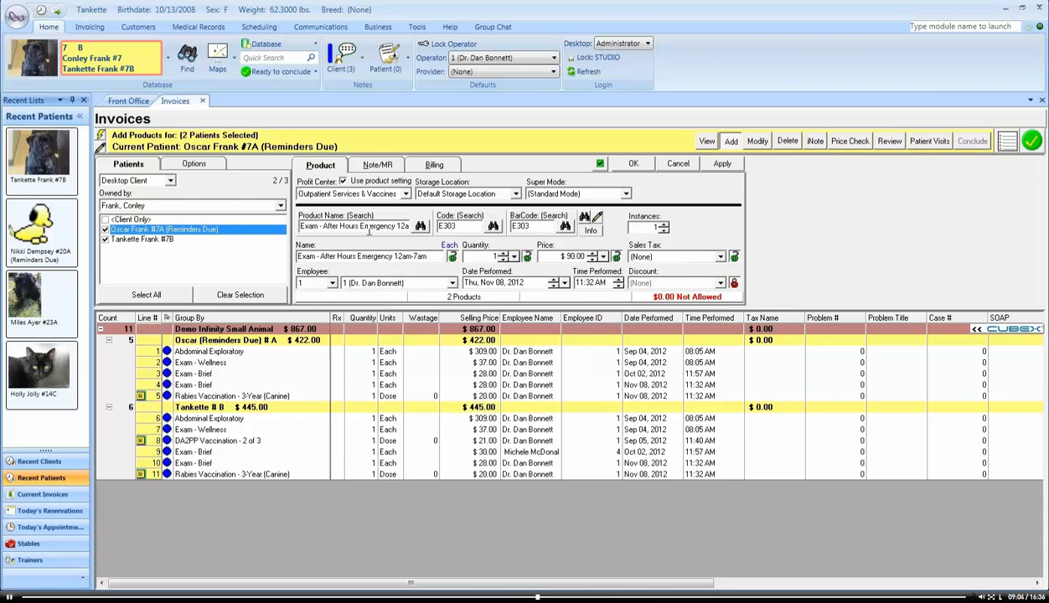
- Try to change the emergency exam's profit center to Pharmacy while the product setting is enabled
left_click(397, 193)
left_click(375, 217)
left_click(352, 193)
left_click(339, 231)
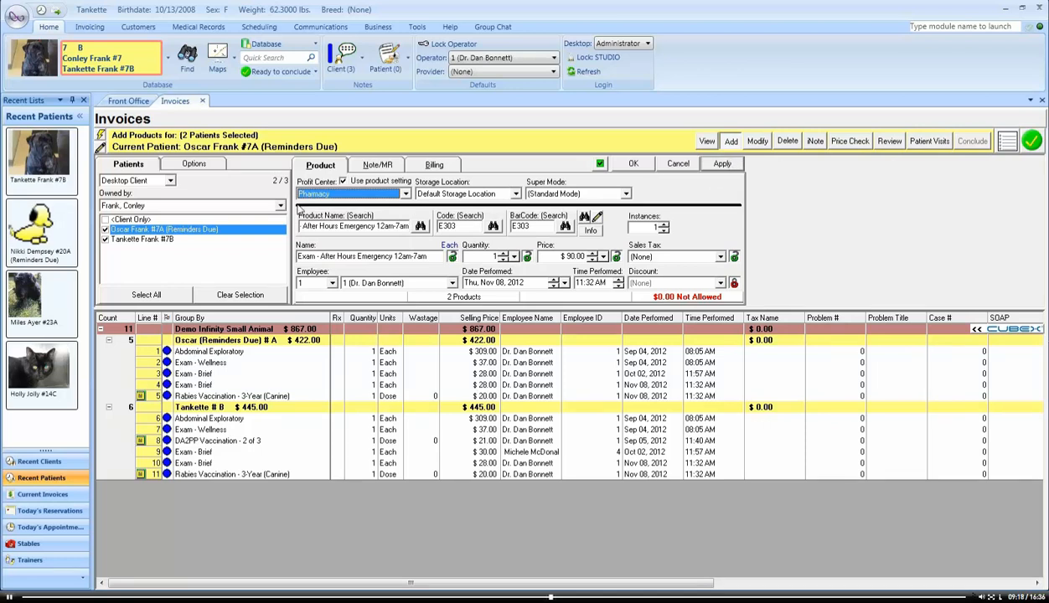
- Disable the product setting, set the profit center to Pharmacy, and add the emergency exam for both patients
left_click(359, 182)
left_click(354, 194)
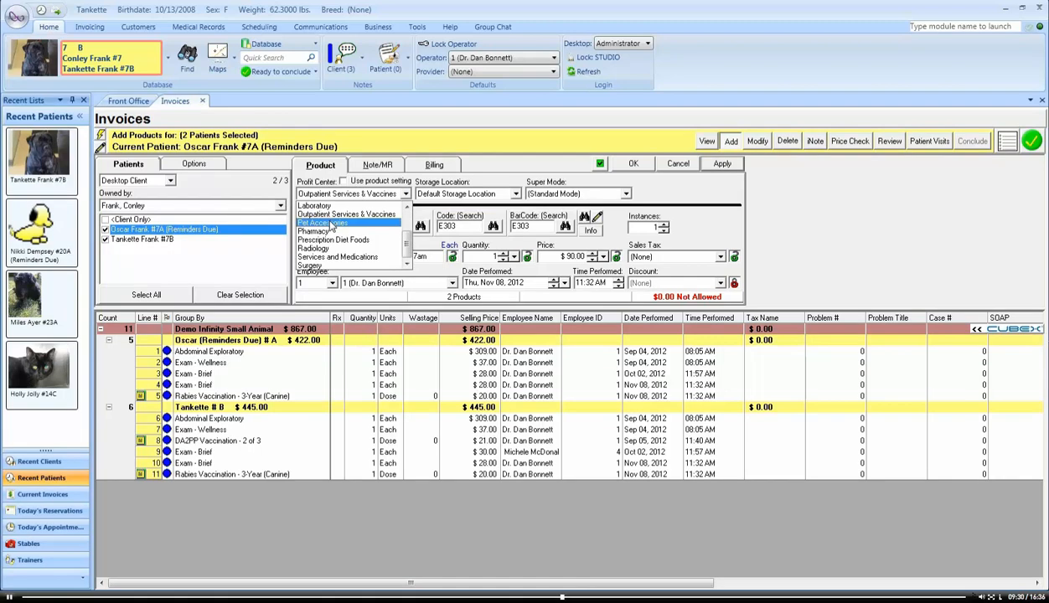
left_click(335, 228)
left_click(719, 165)
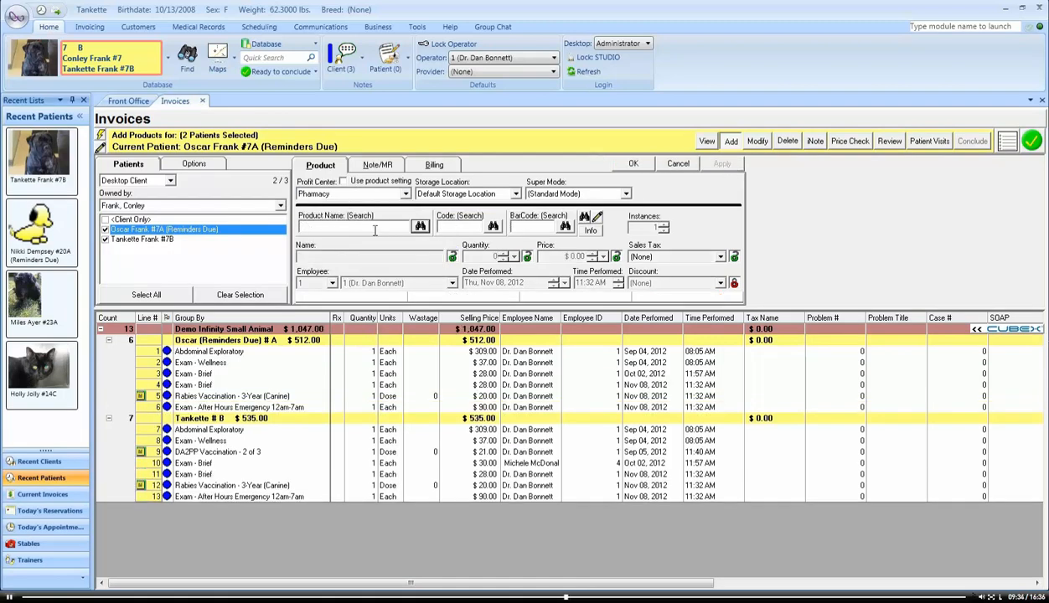
- Search the product names for "y" and choose Abdominal Exploratory as the product
left_click(409, 228)
type("y")
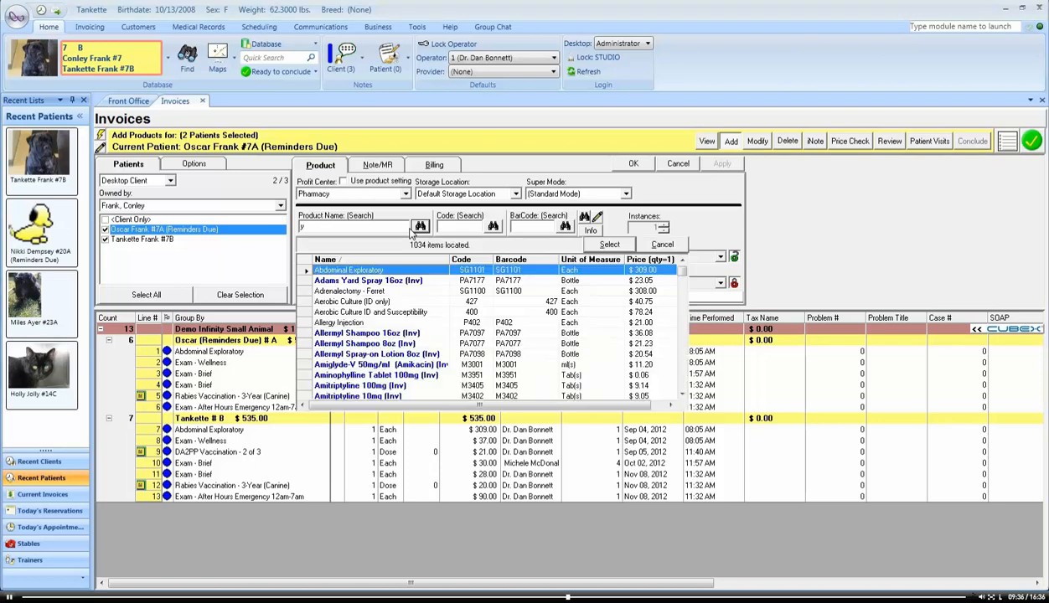
double_click(352, 271)
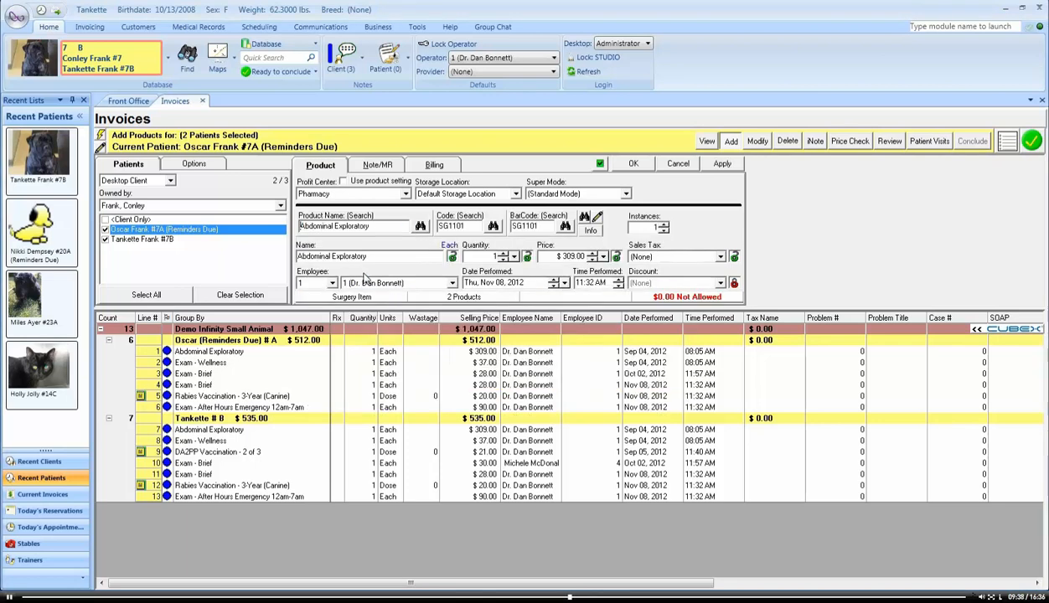
- Add Abdominal Exploratory for both patients, assigning it to a (New) surgery for Oscar and (None) for Tankette
left_click(719, 164)
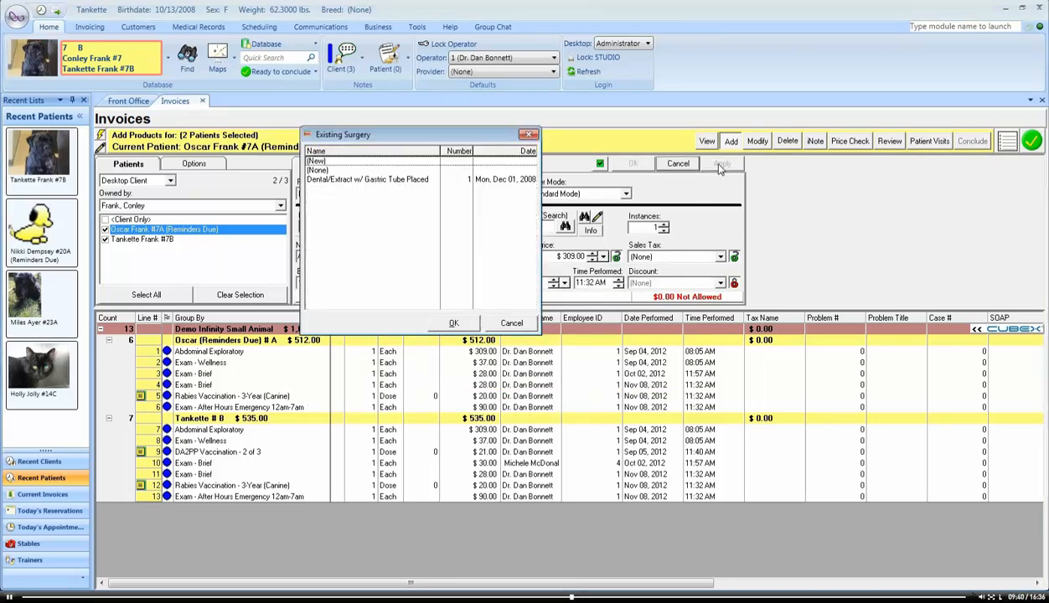
left_click(468, 326)
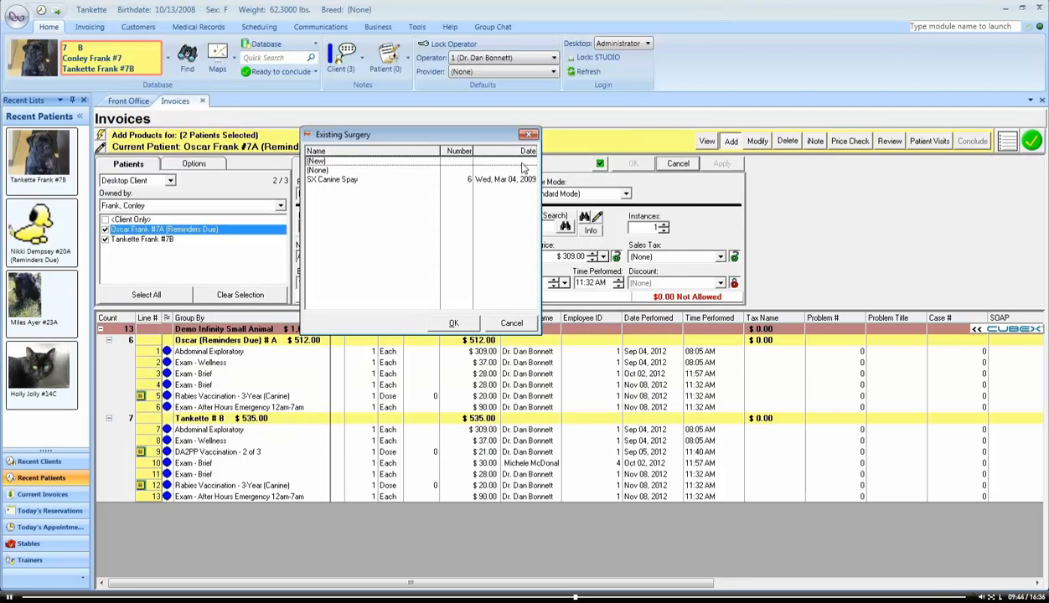
left_click(317, 171)
left_click(455, 325)
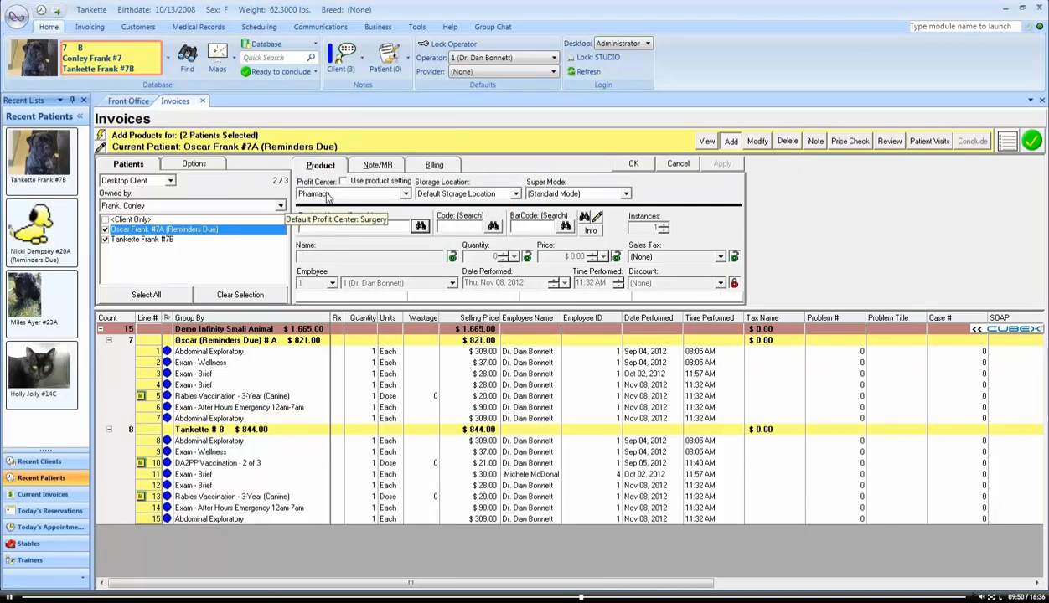
- Return the profit center to the product setting and view the available storage locations
left_click(353, 184)
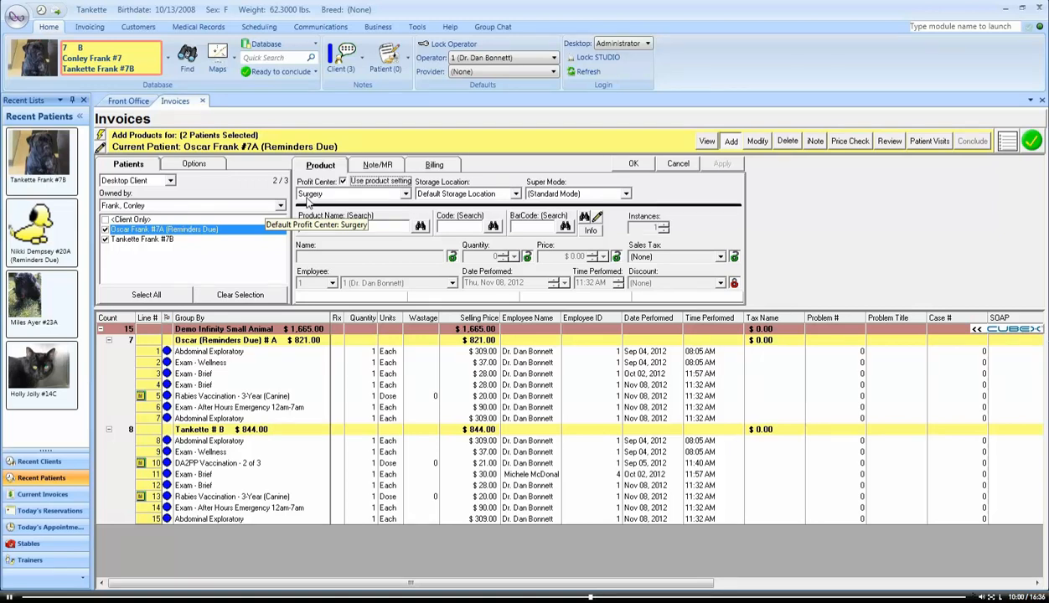
left_click(473, 195)
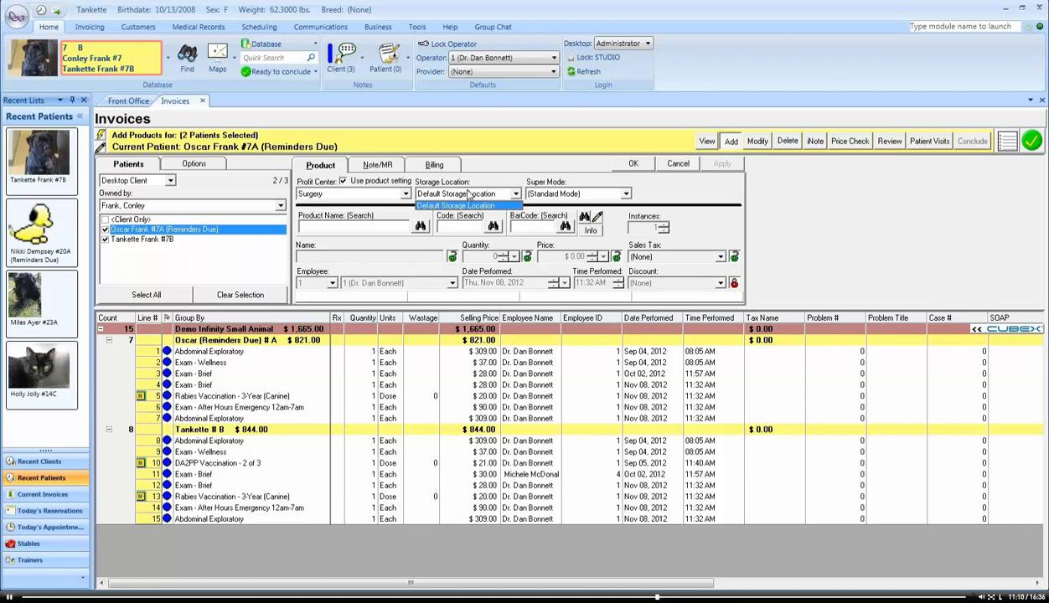
- Review the notes, billing and split billing setup for the entry without changes, and return to the product details
left_click(384, 167)
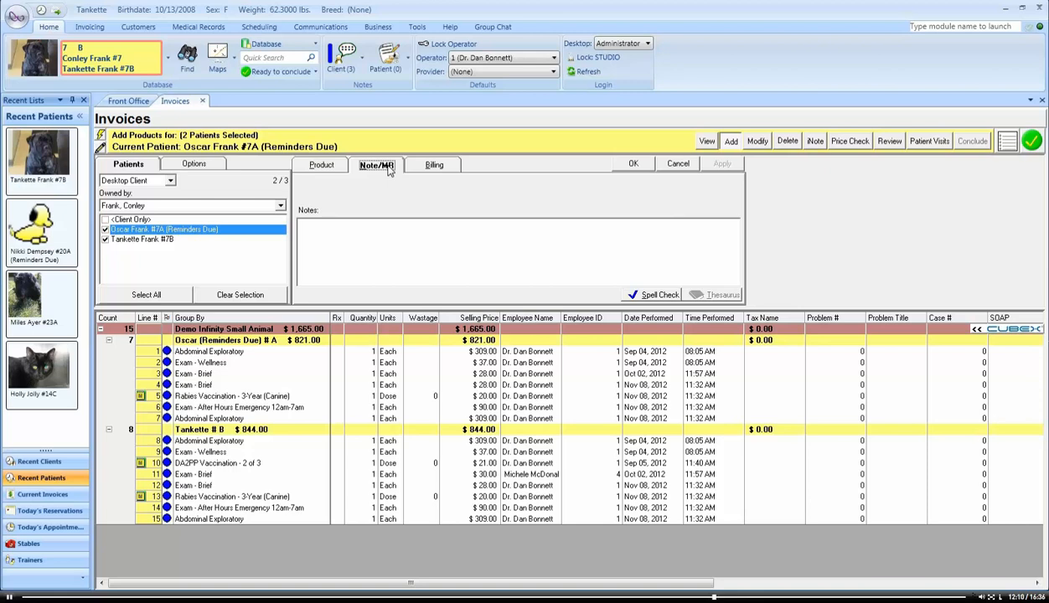
left_click(446, 169)
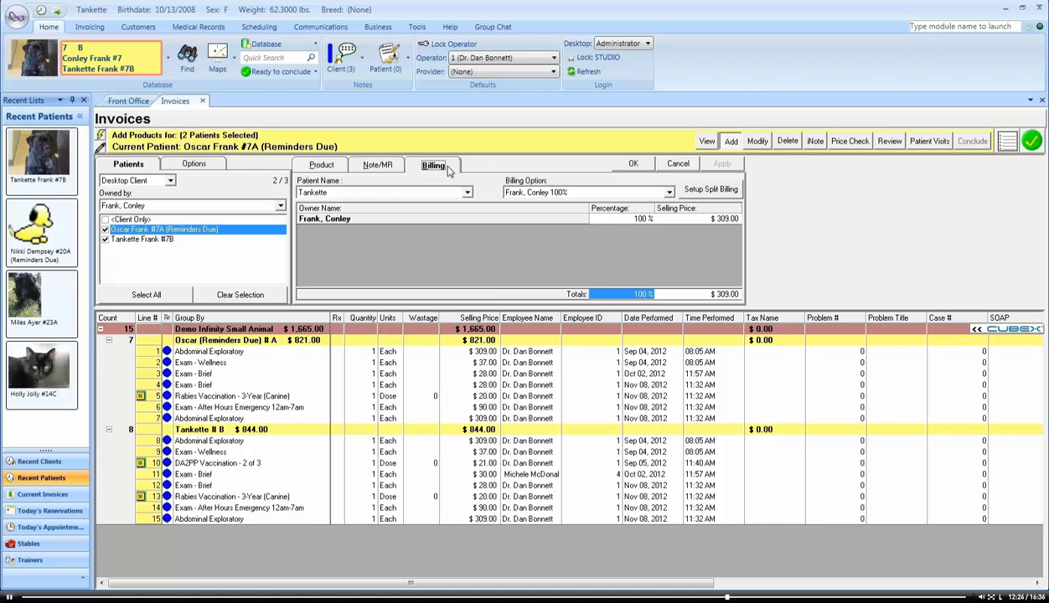
left_click(704, 190)
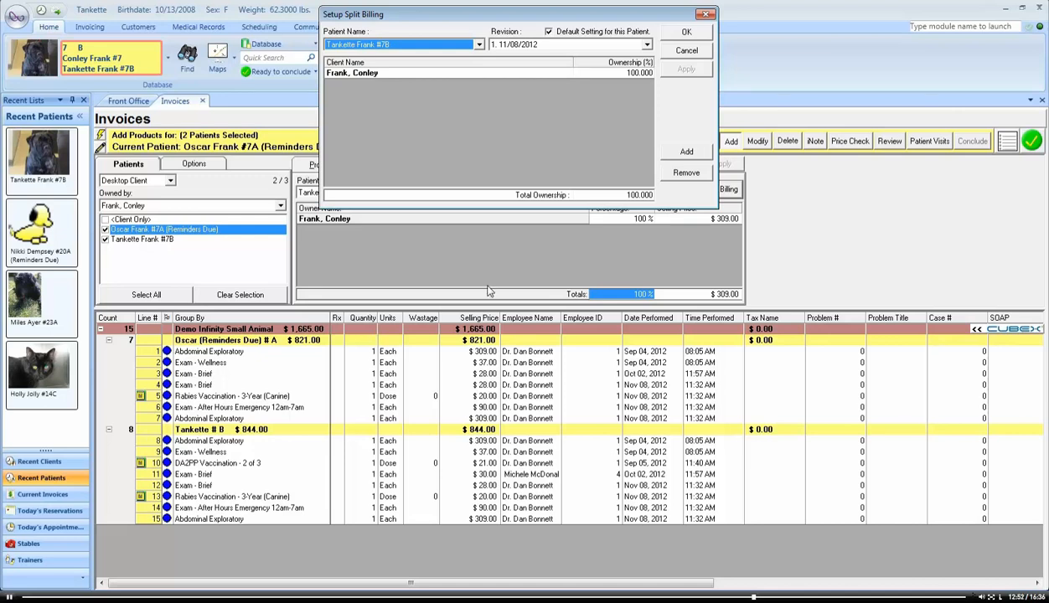
left_click(685, 52)
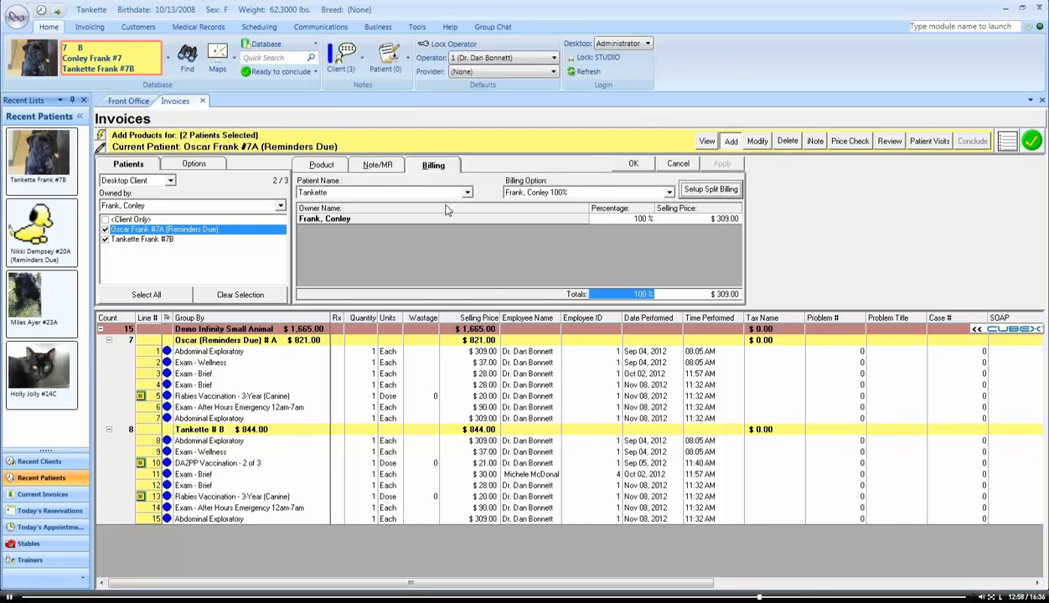
left_click(327, 165)
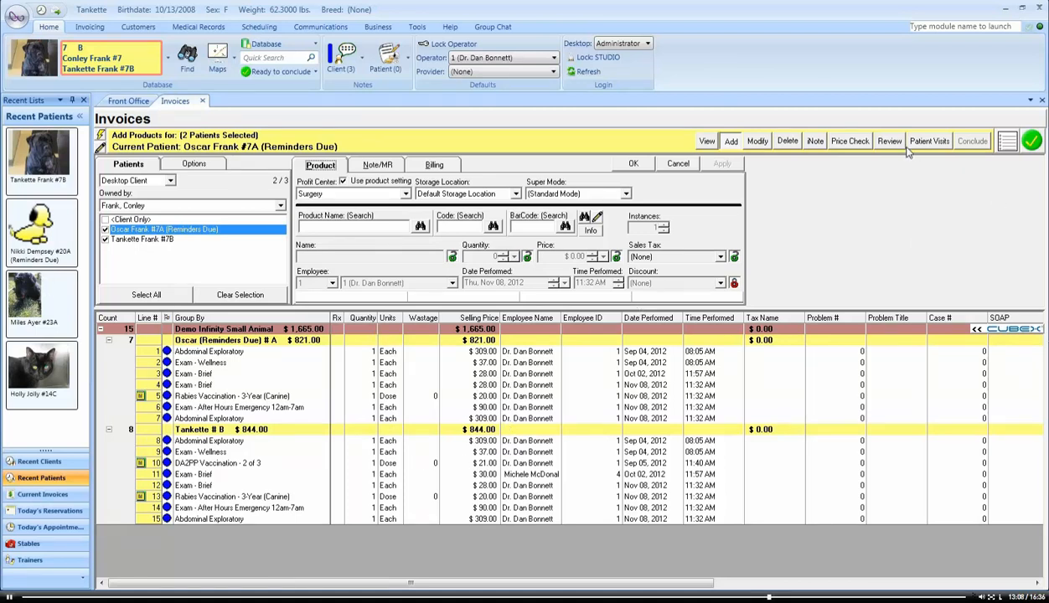
- Finish adding products, review the invoice's concluding details, and cancel without concluding it
left_click(634, 164)
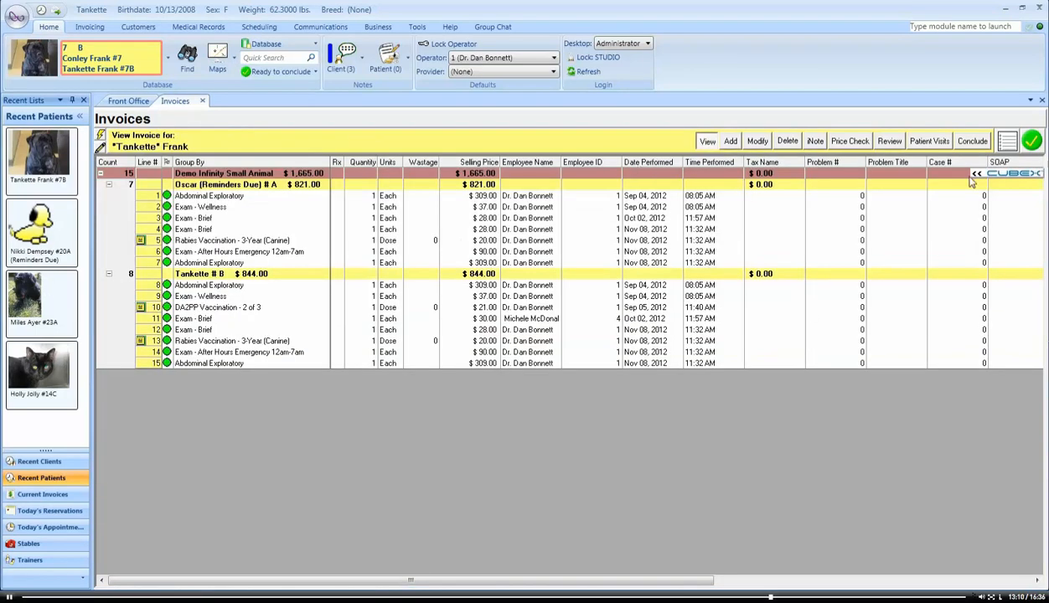
left_click(978, 144)
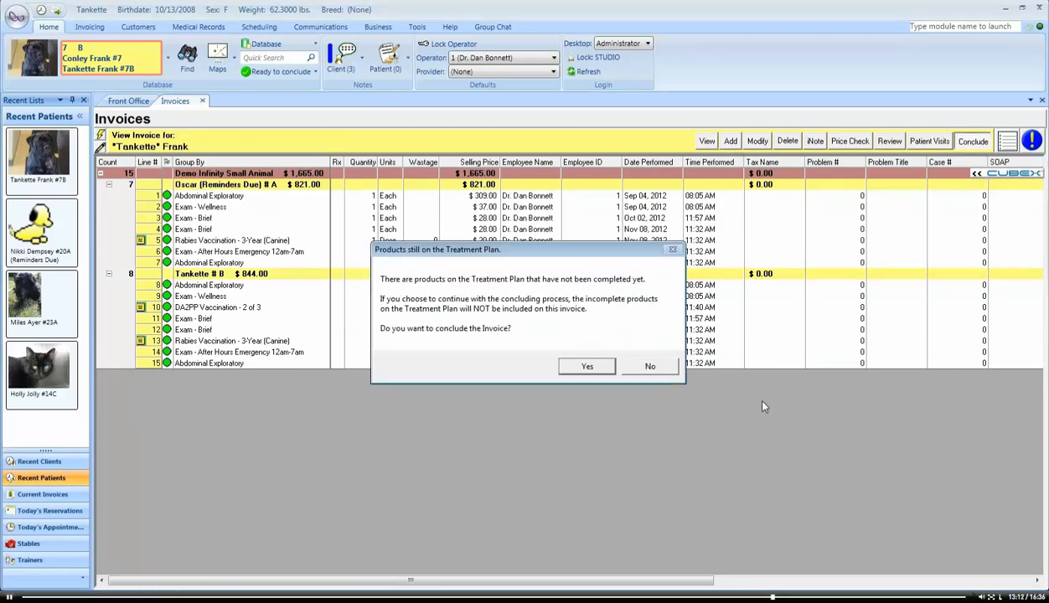
left_click(587, 367)
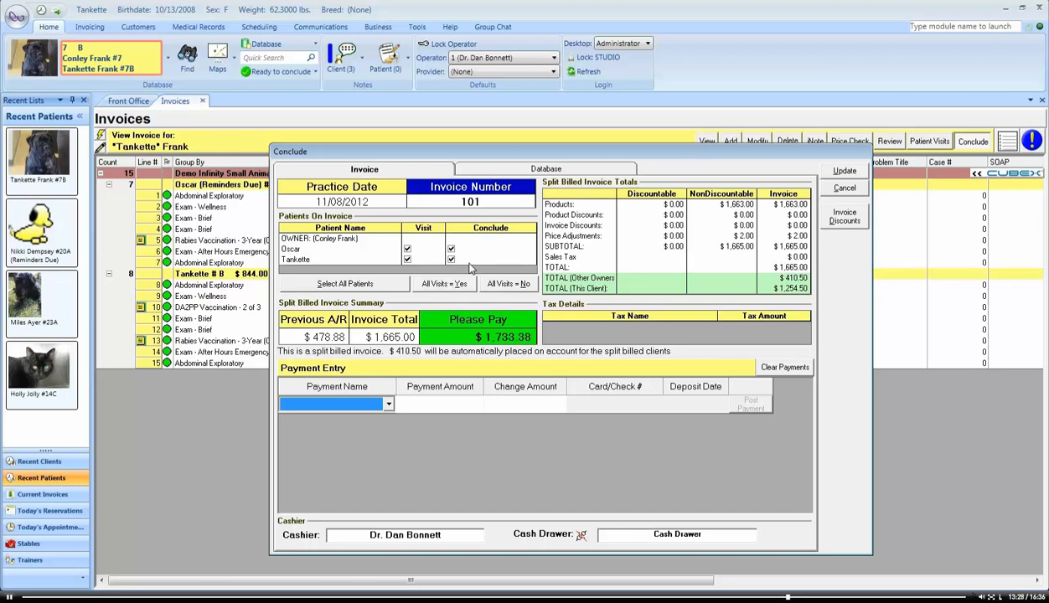
left_click(844, 188)
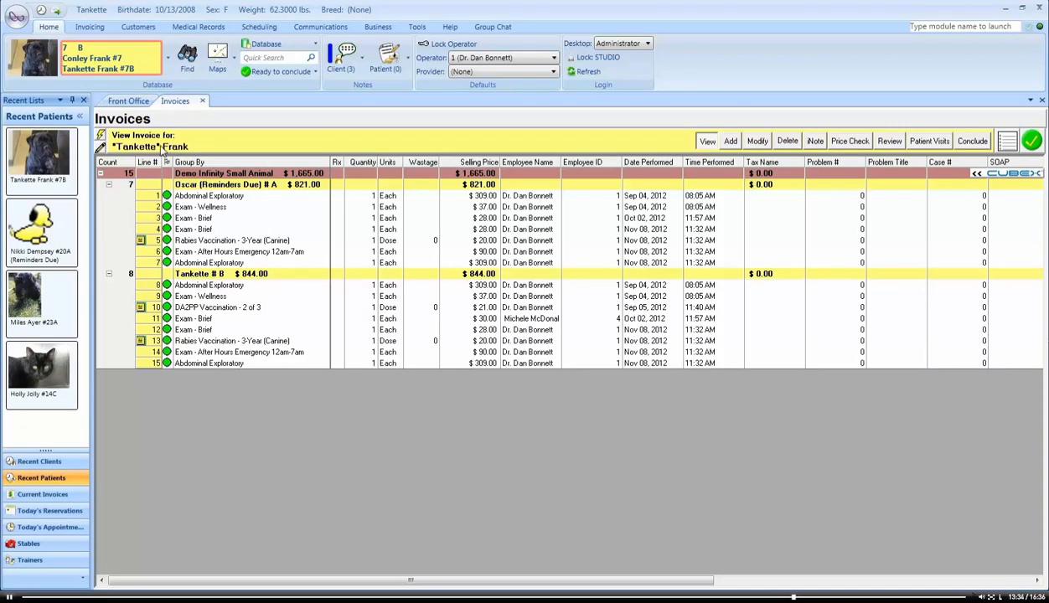
- Start a new product entry for Tankette, skip the employee assignment, and add TPR to the invoice
left_click(728, 142)
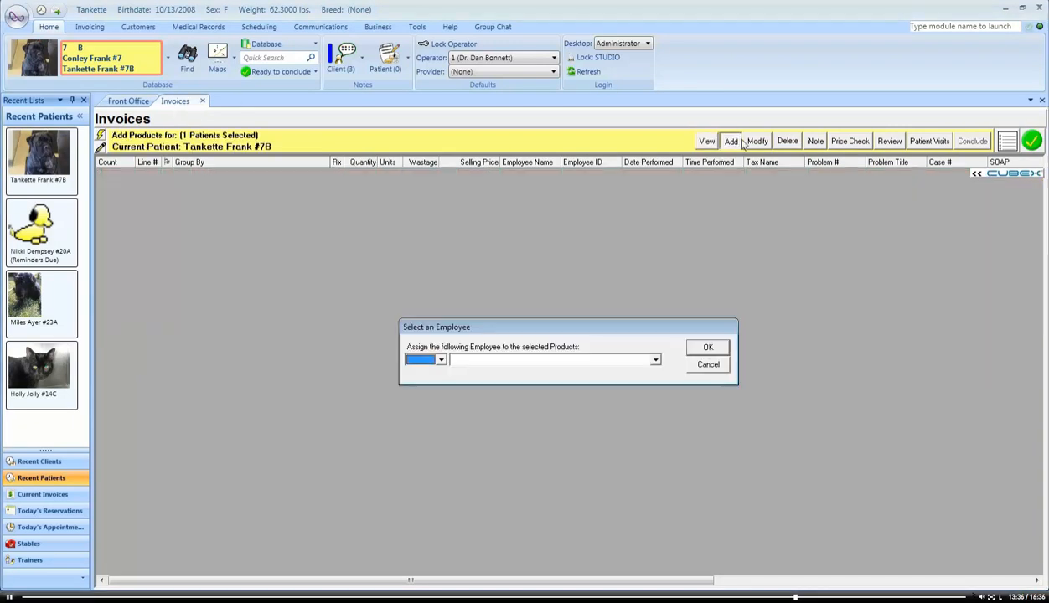
left_click(707, 363)
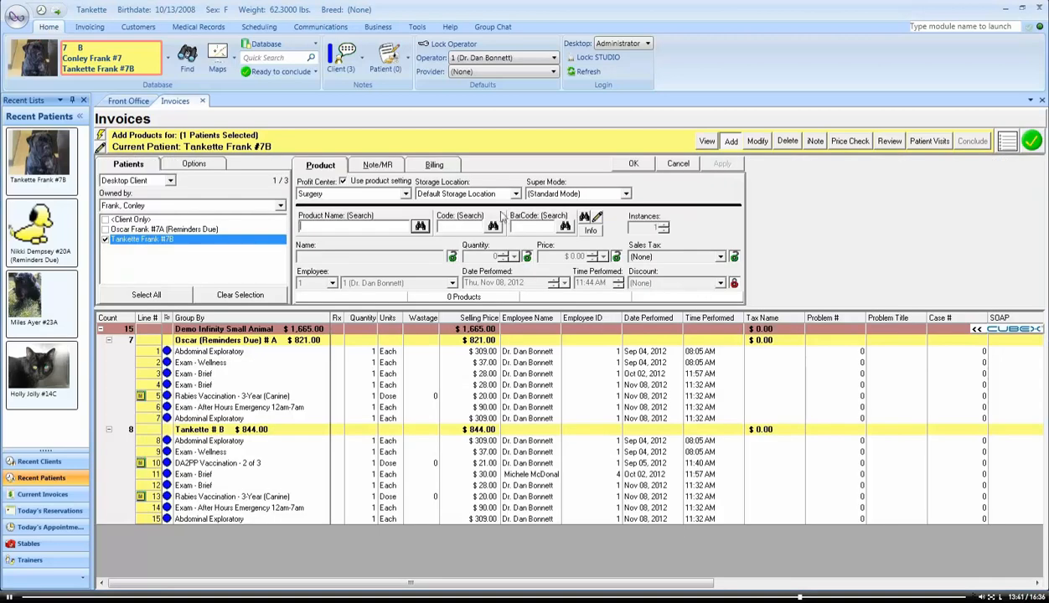
type("TPR")
key("Return")
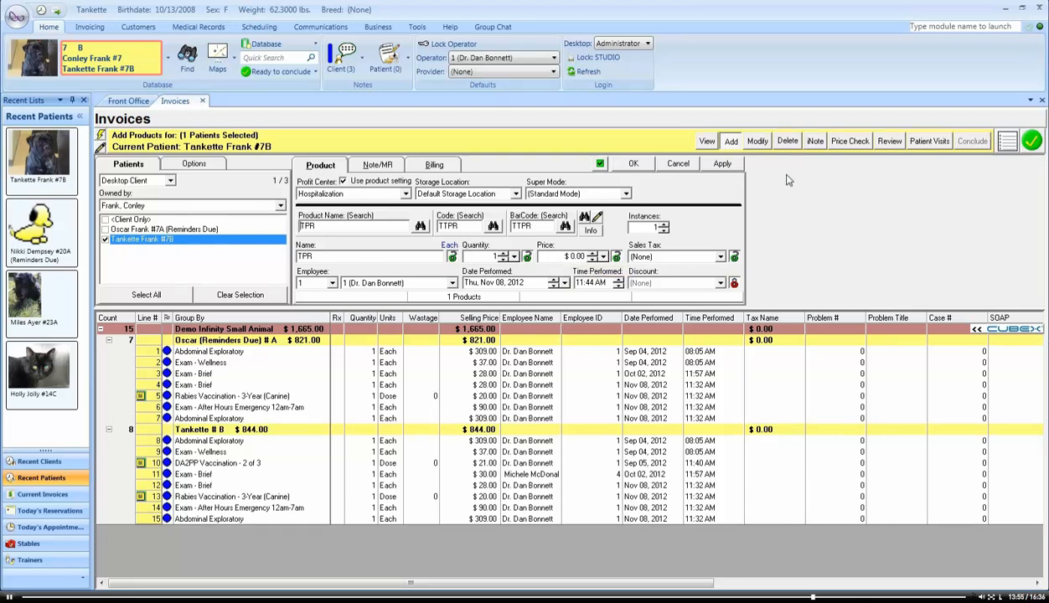
left_click(723, 164)
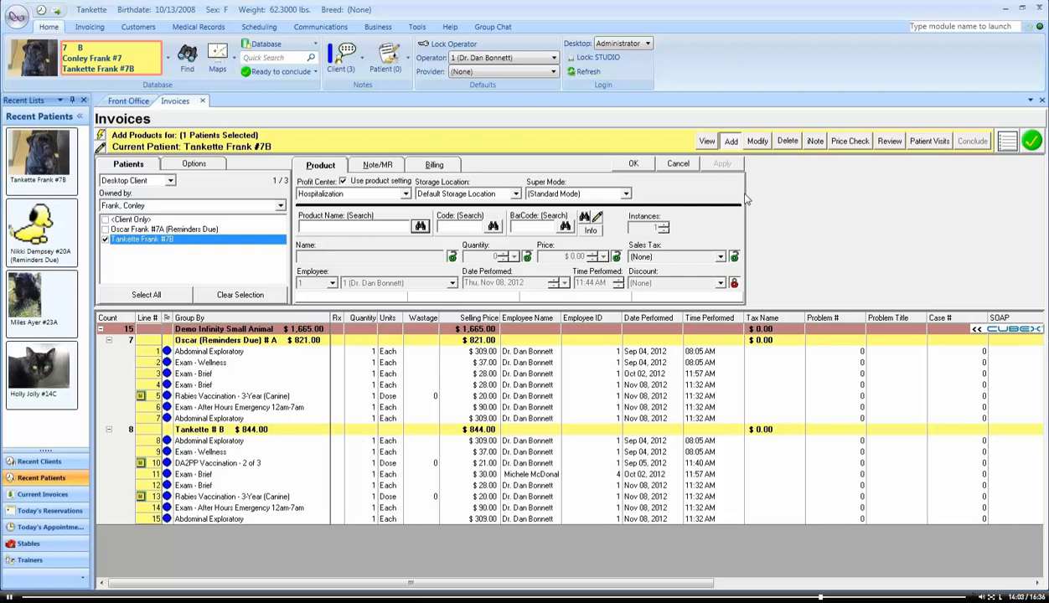
- Turn off Only Display Products that will print on the Invoice in the open invoice view settings
left_click(98, 151)
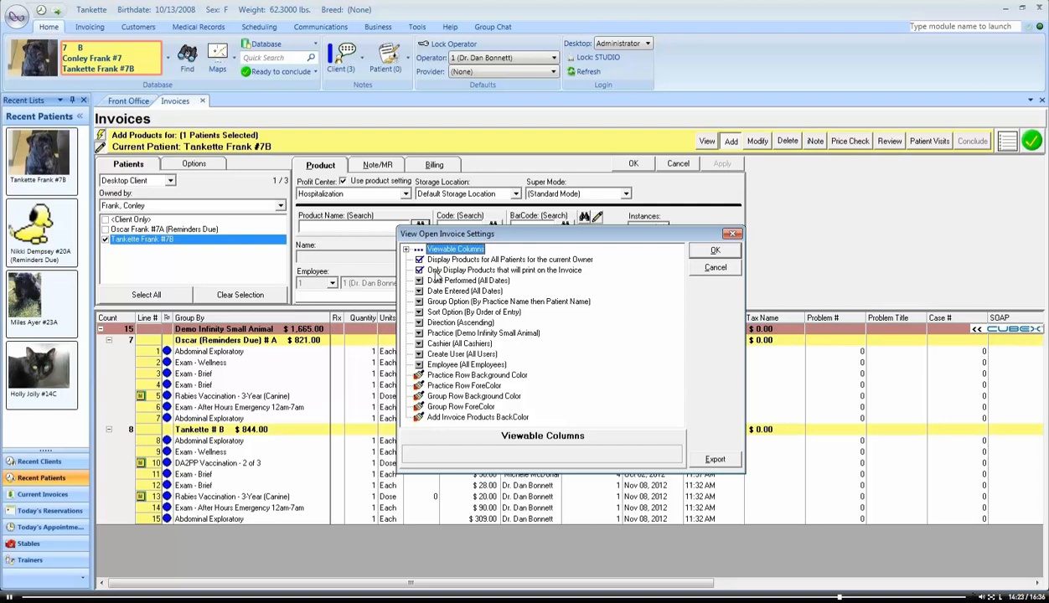
left_click(431, 272)
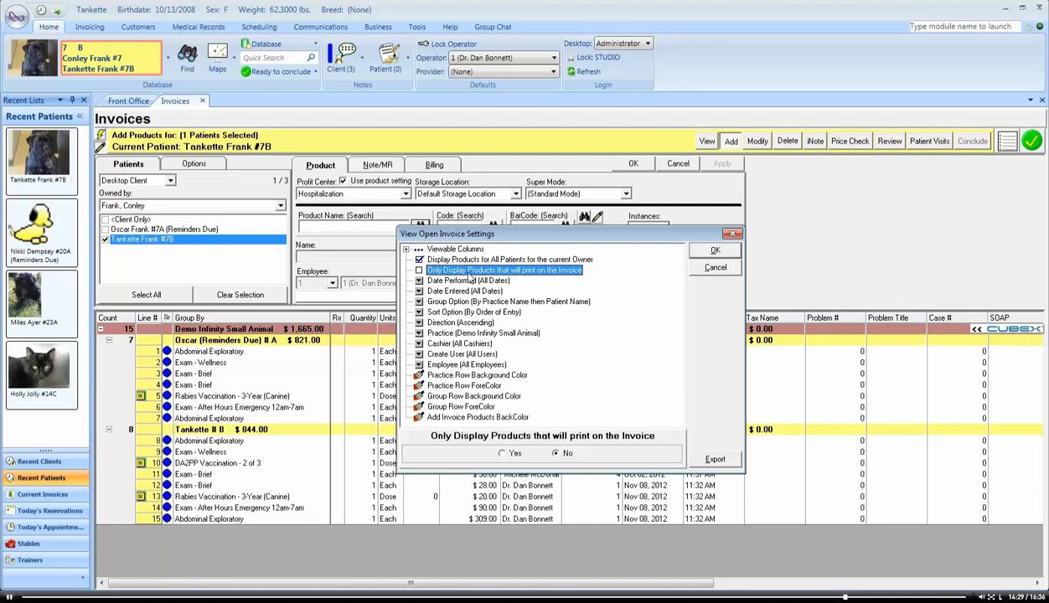
left_click(719, 250)
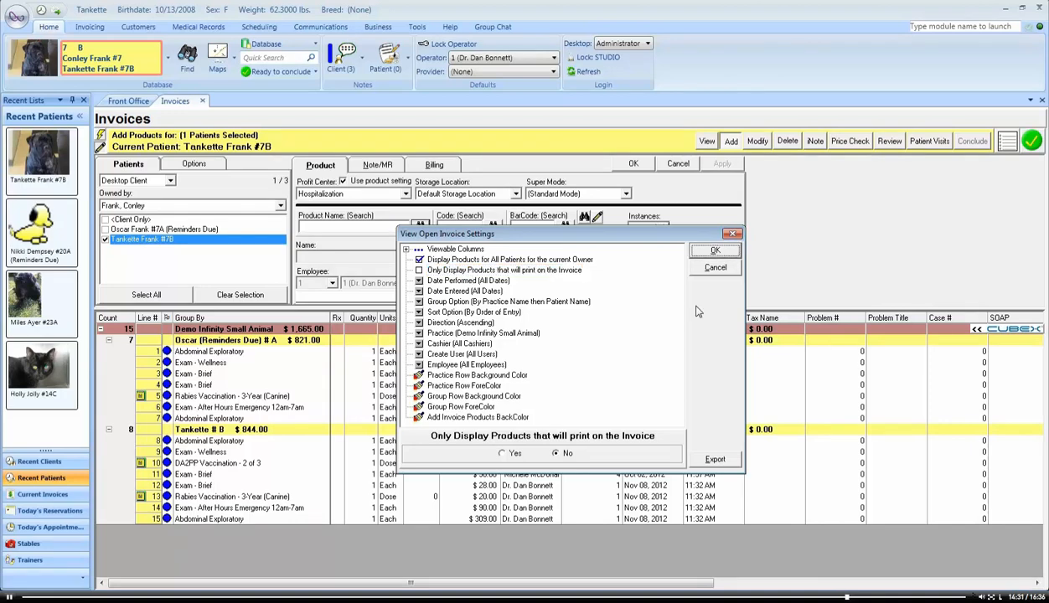